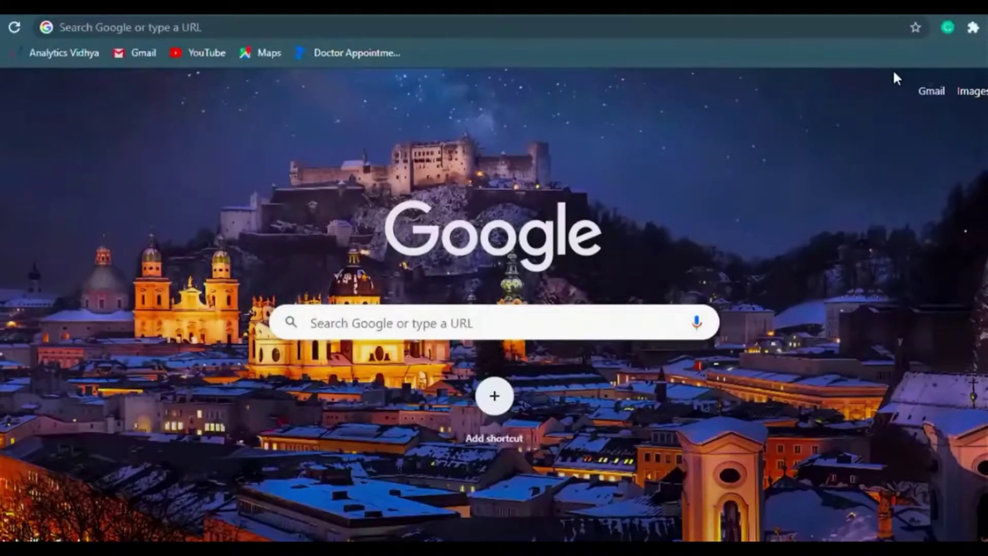
Enter devfolio.co in Chrome's address bar
click(238, 29)
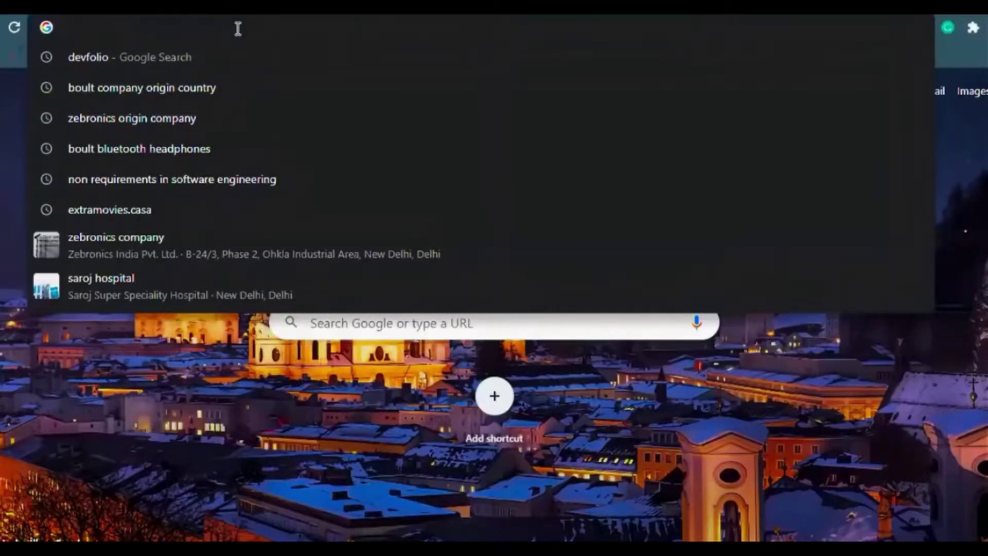
text(de)
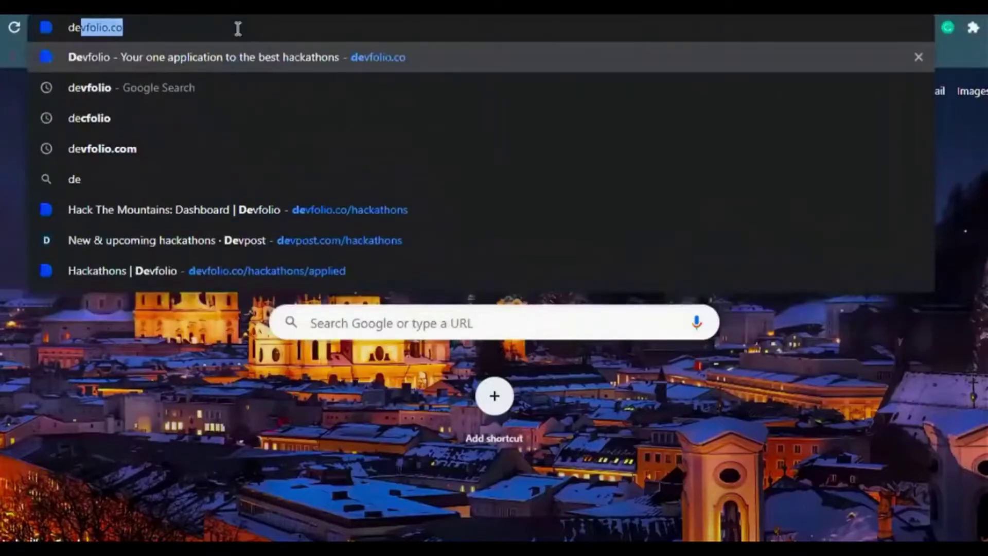
text(vfolio)
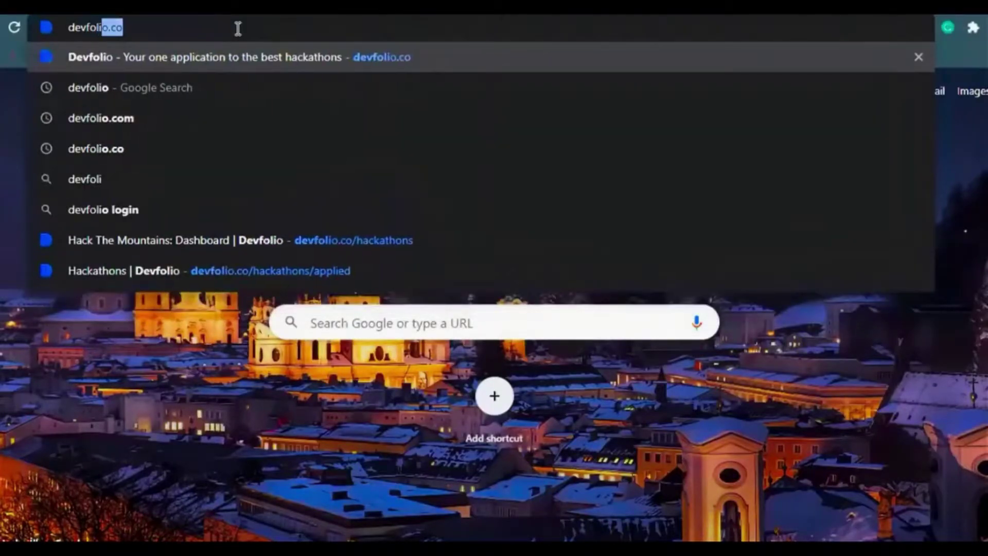
text(.co)
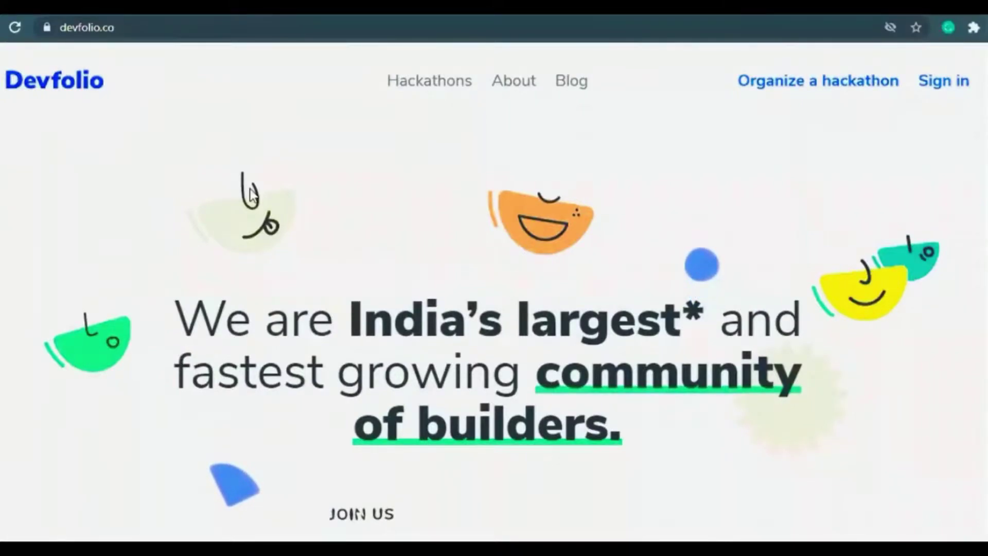
scroll(369, 278, down, 3)
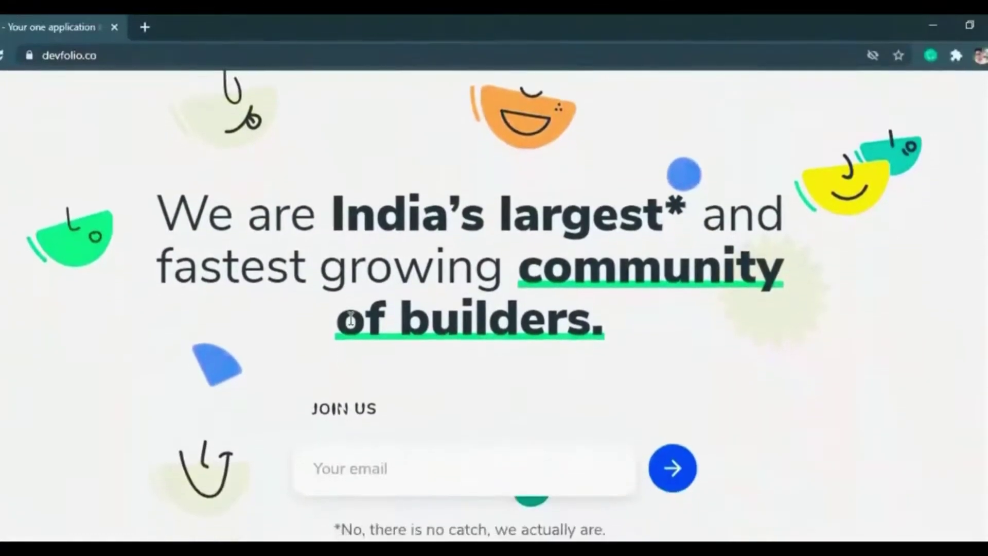
scroll(350, 320, down, 2)
scroll(348, 317, up, 5)
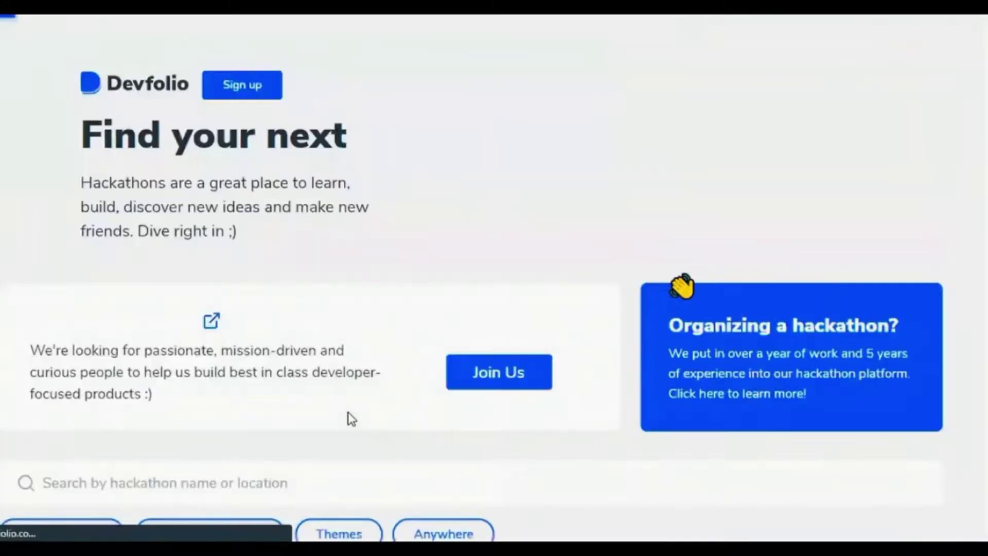
scroll(523, 428, down, 10)
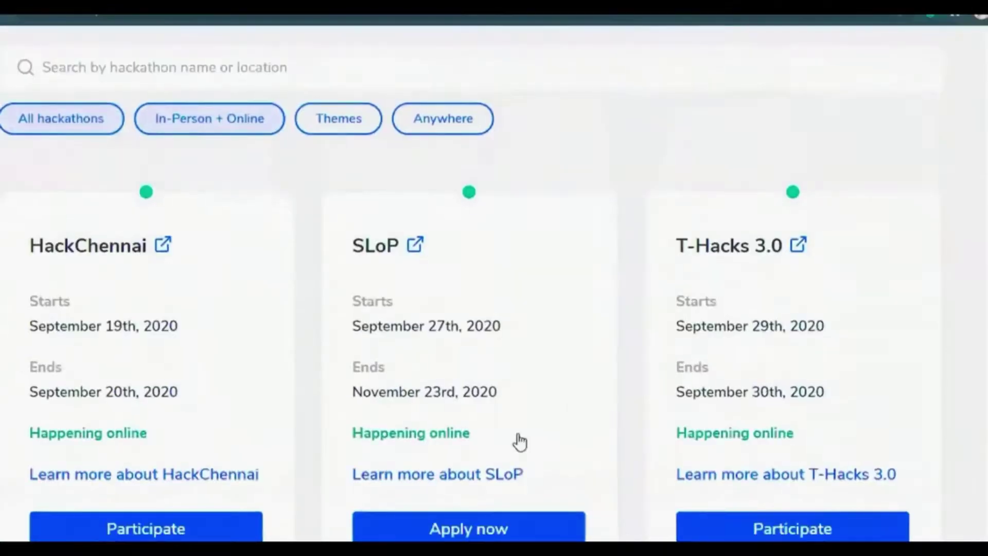
scroll(520, 442, down, 5)
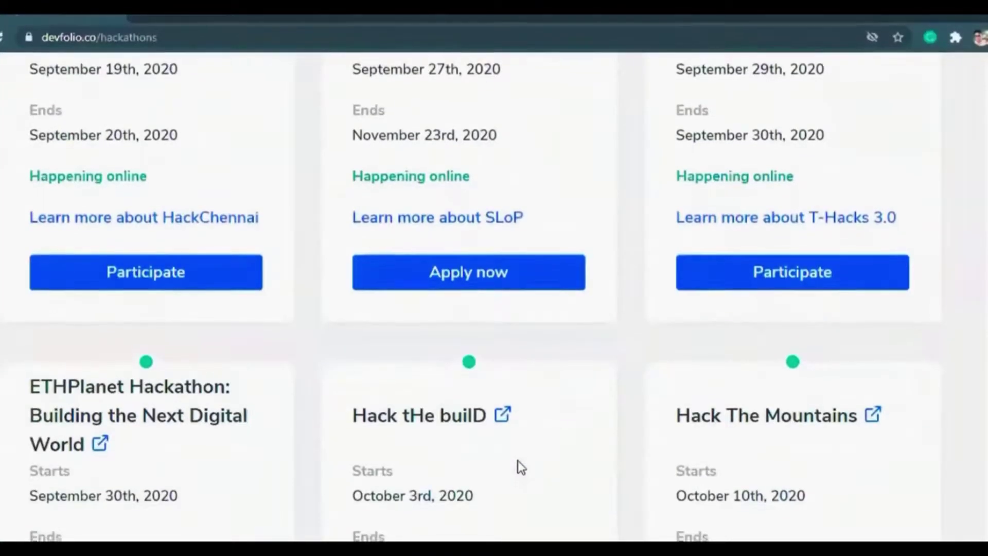
scroll(518, 461, down, 7)
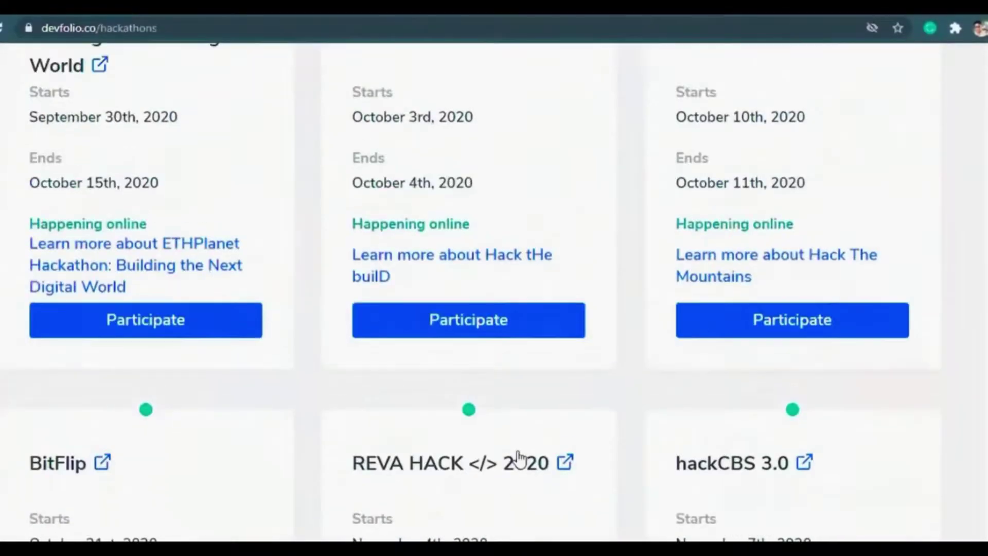
scroll(519, 457, down, 10)
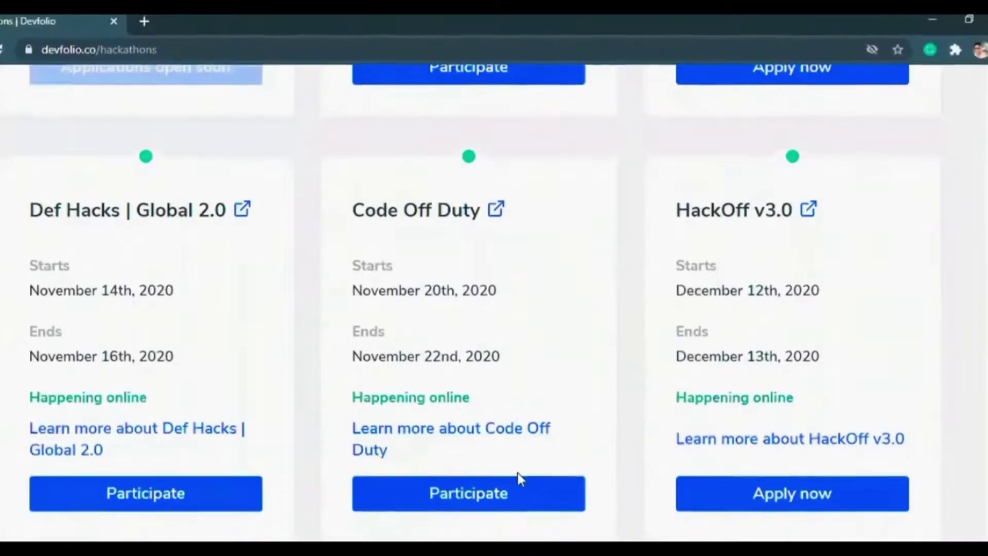
scroll(517, 474, down, 6)
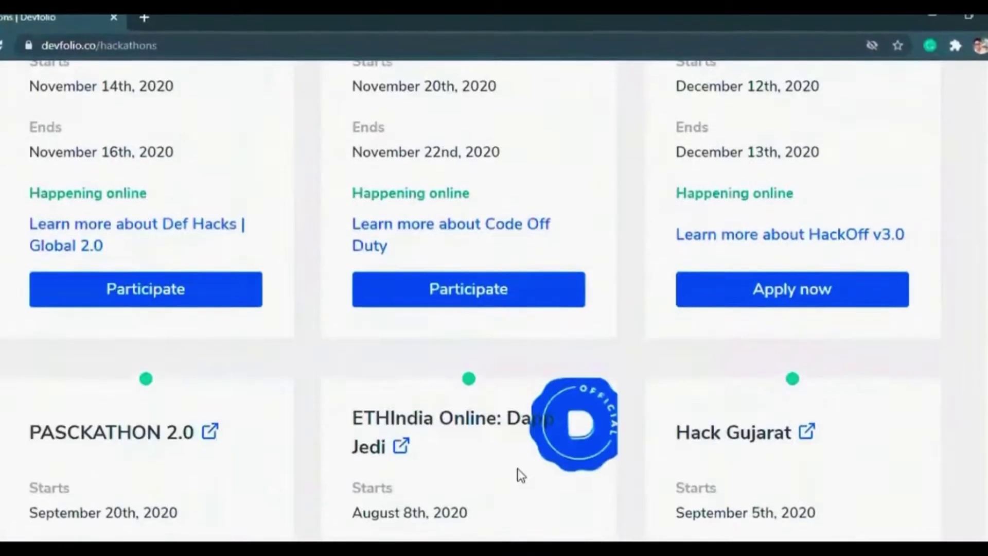
scroll(517, 473, up, 20)
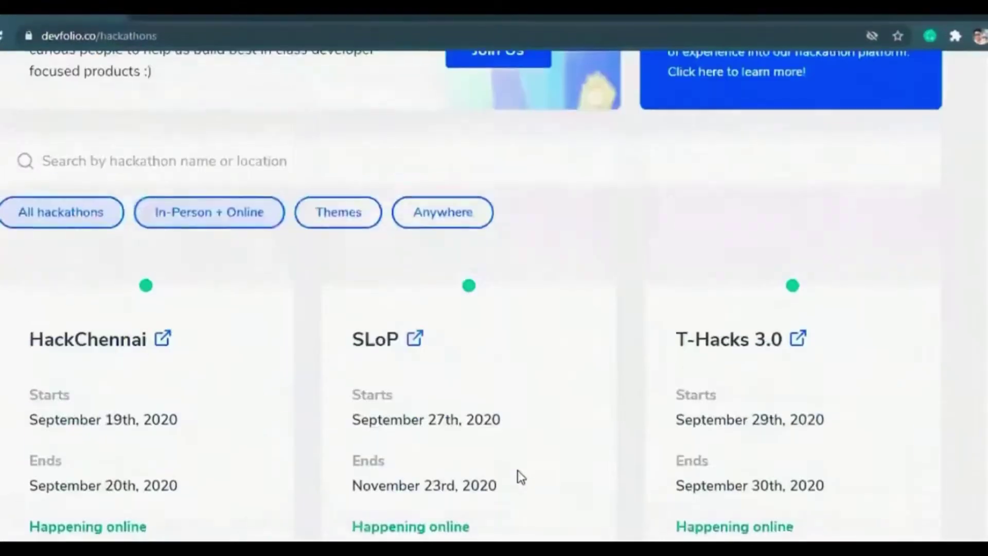
scroll(520, 476, up, 10)
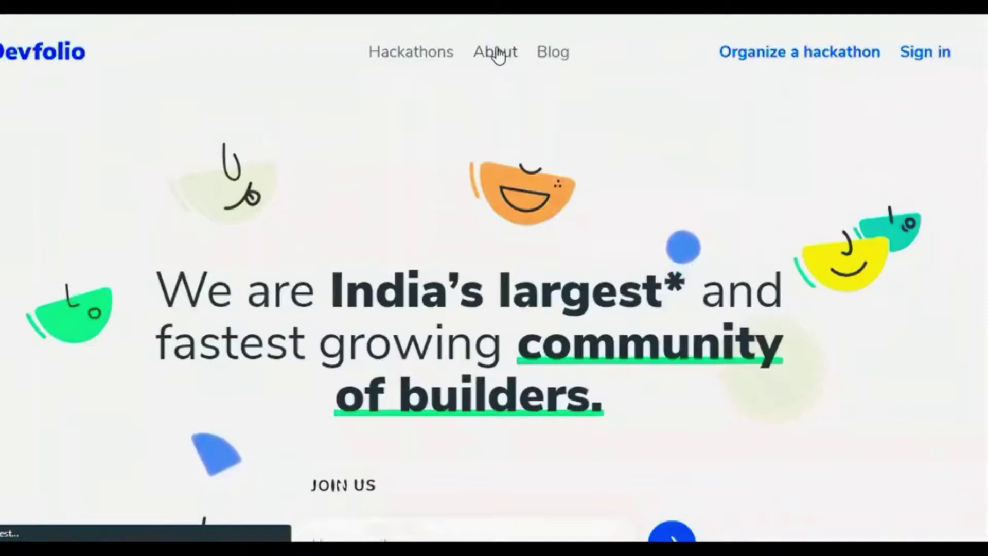
click(554, 53)
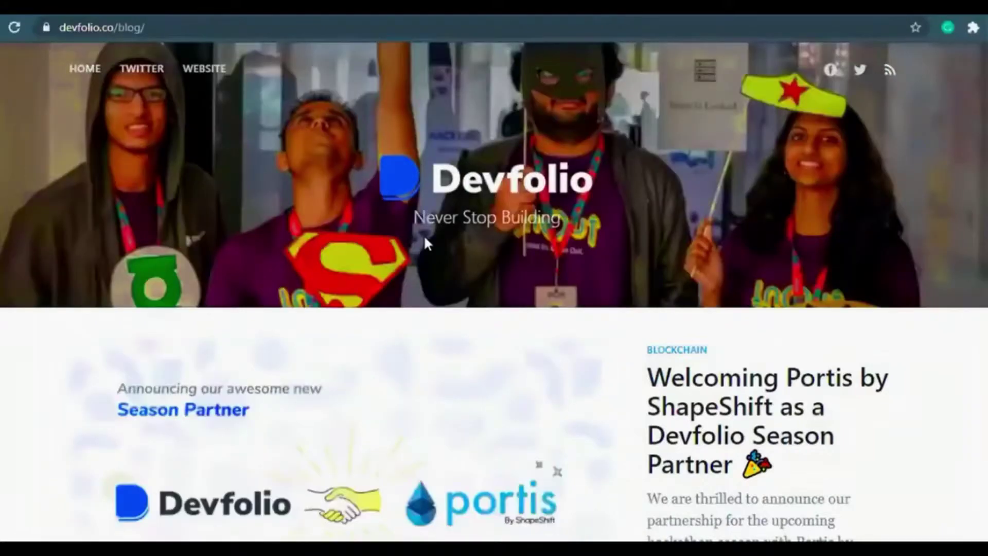
scroll(578, 365, down, 4)
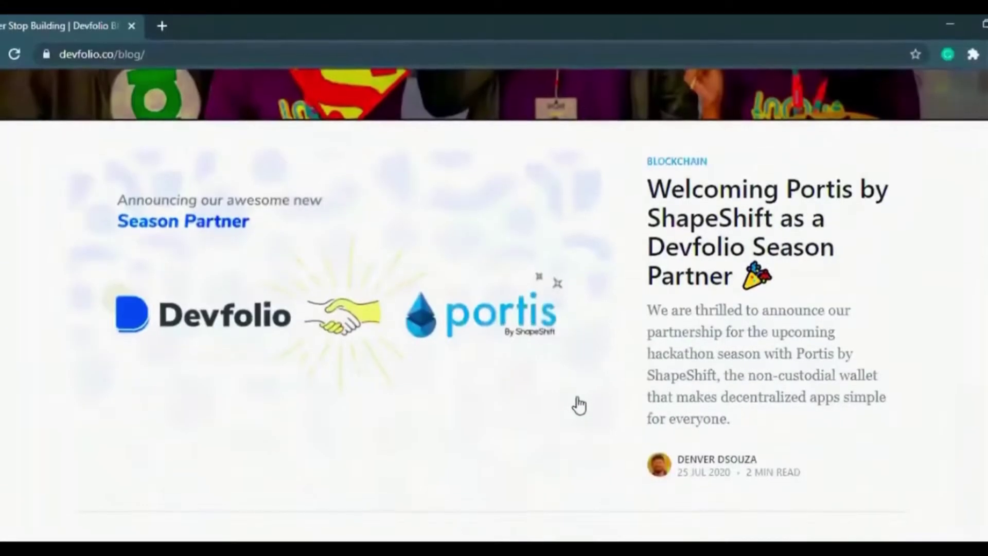
scroll(579, 404, down, 10)
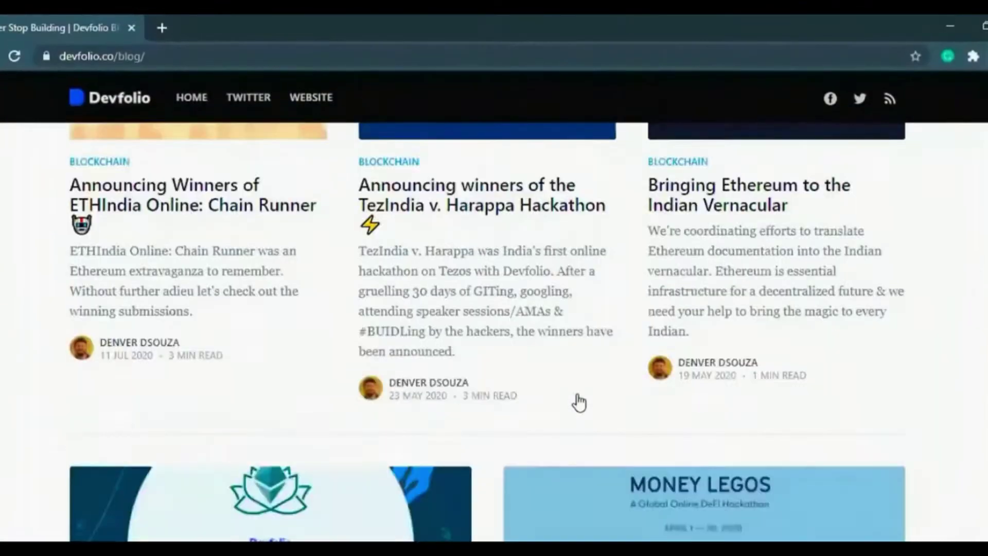
scroll(579, 402, up, 14)
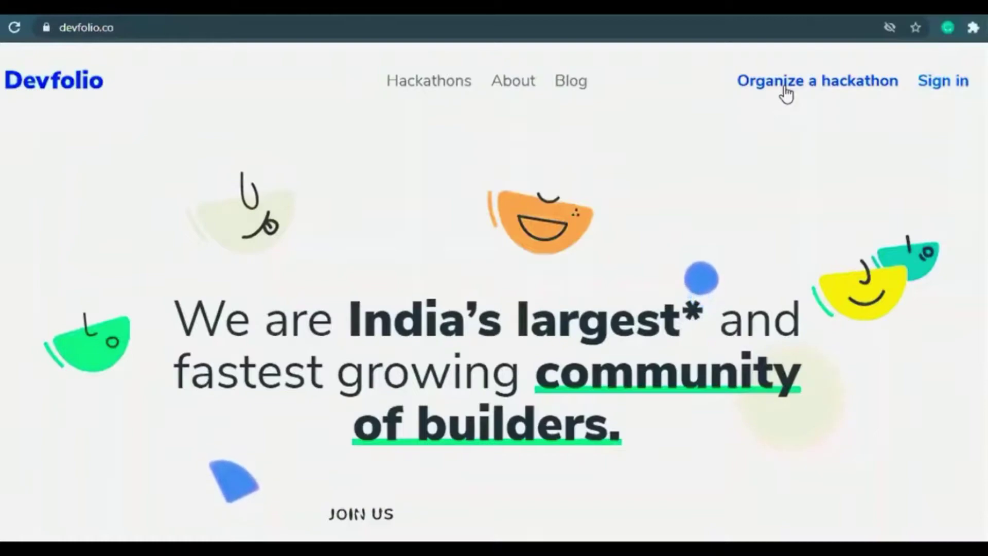
Sign in to Devfolio with the saved account email and its password
click(929, 87)
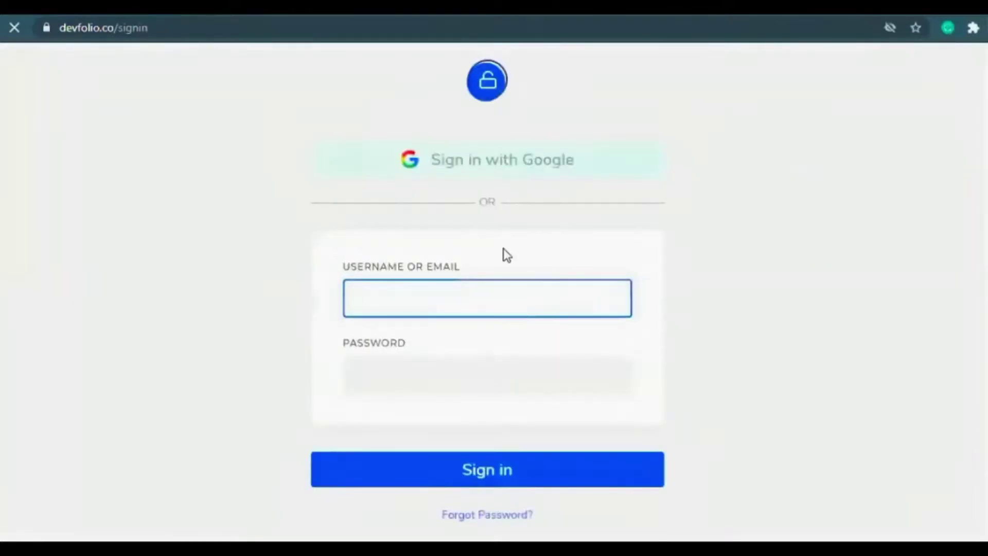
scroll(560, 236, down, 2)
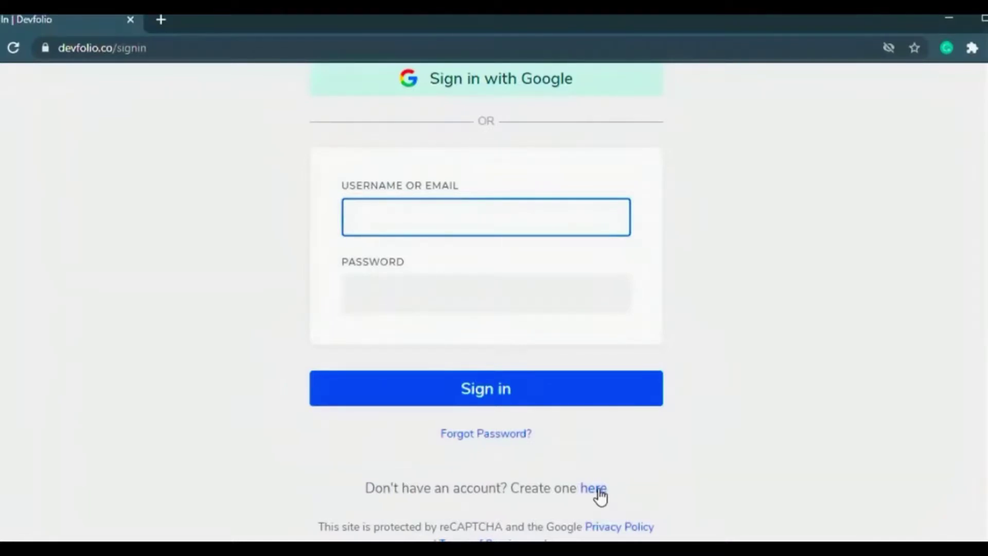
scroll(600, 497, up, 2)
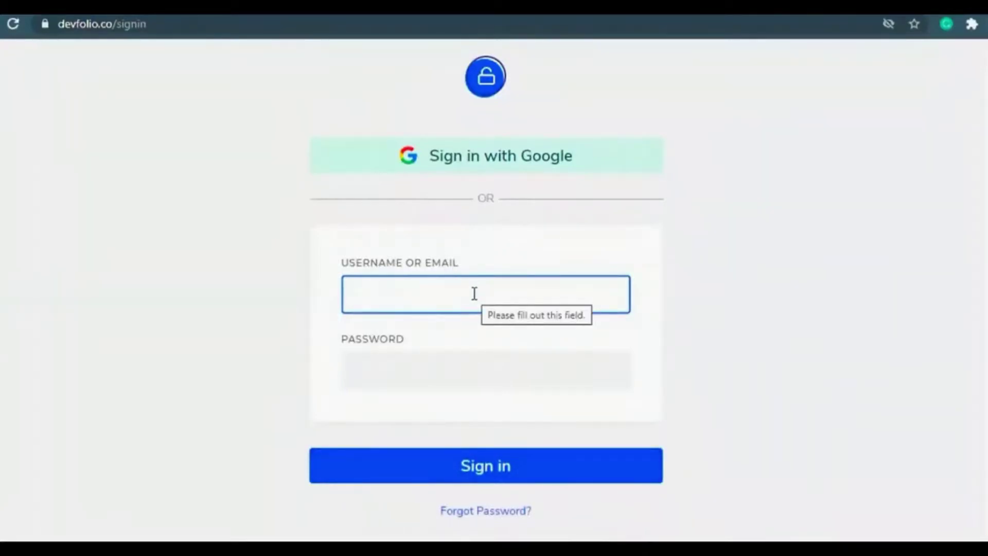
click(452, 302)
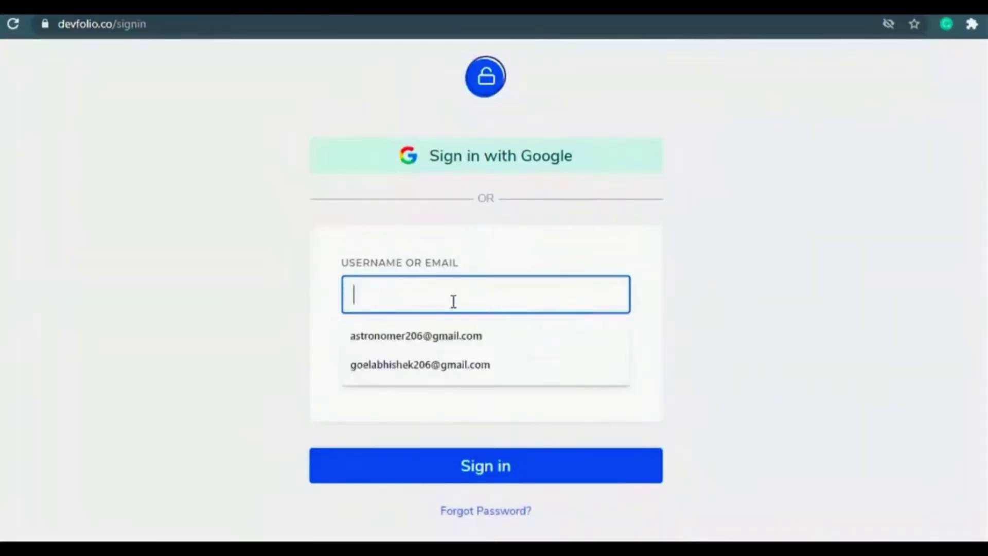
click(460, 330)
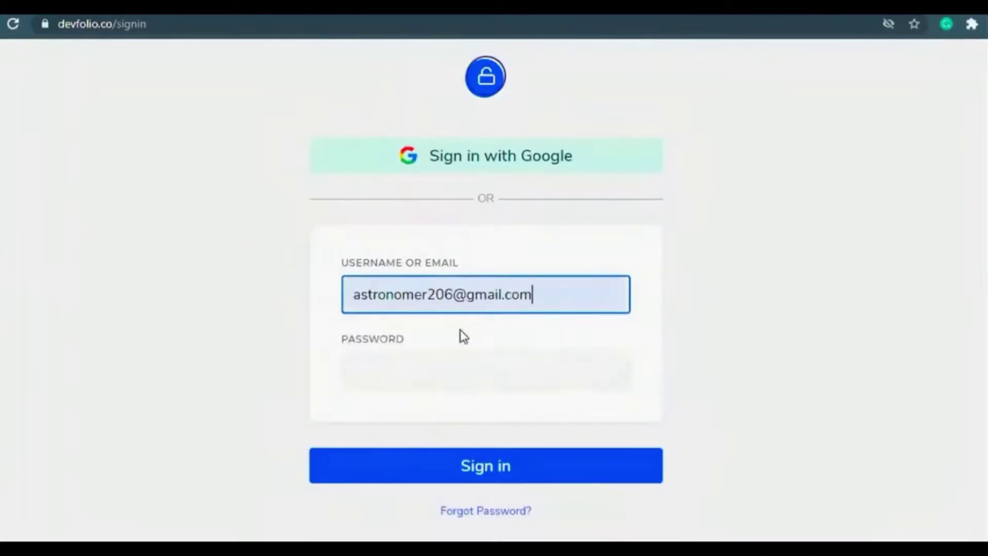
click(449, 374)
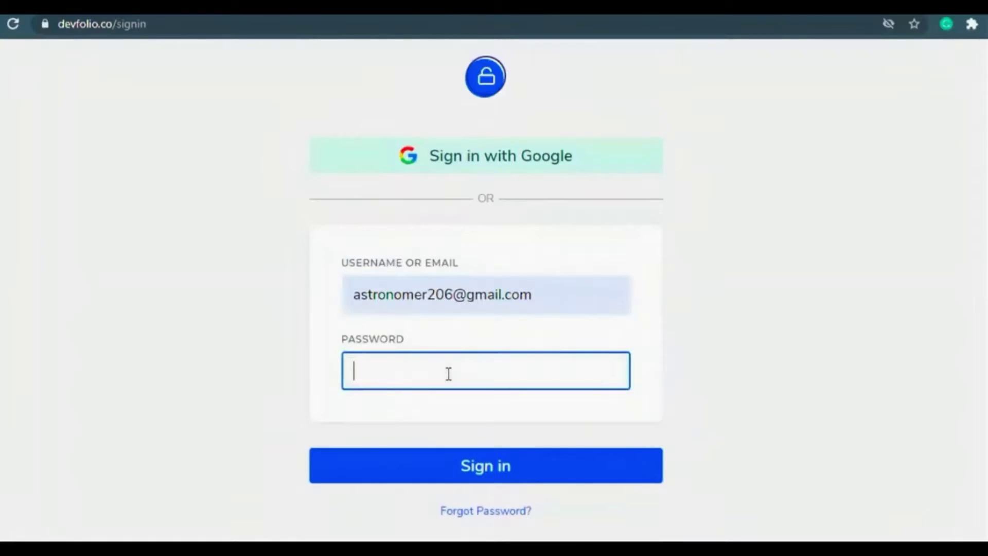
text(••••••••••)
key(Return)
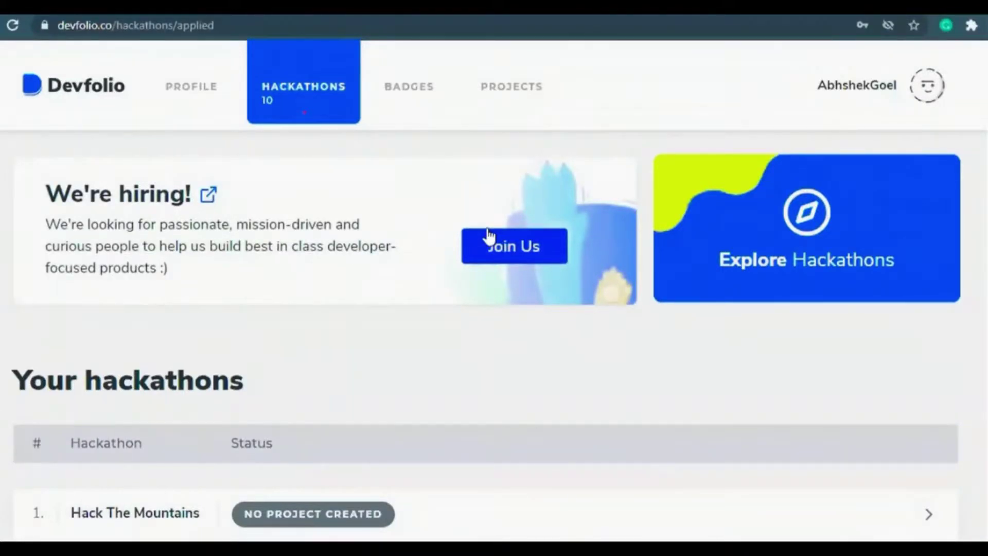
Scroll through the profile's About section to review basic information and bio
scroll(625, 355, down, 2)
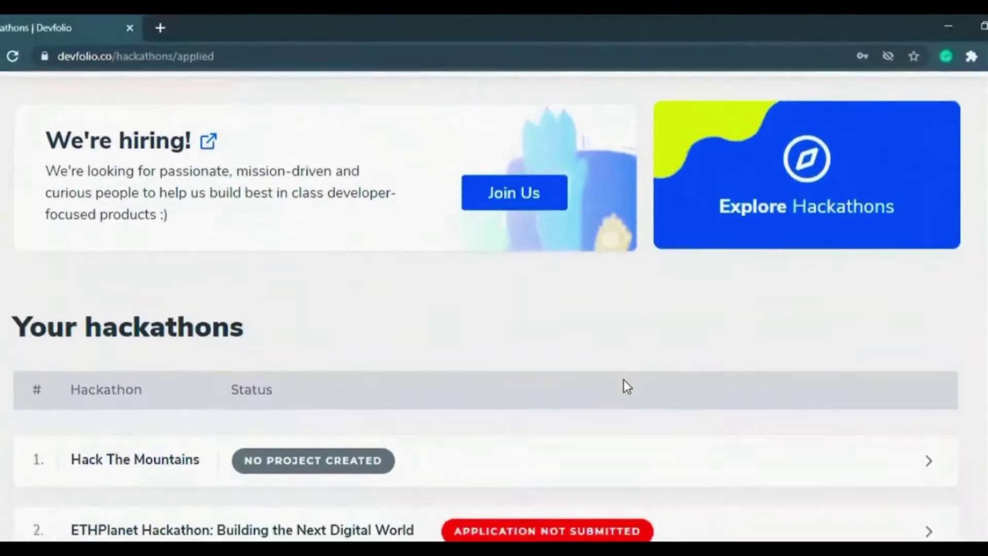
scroll(624, 378, up, 2)
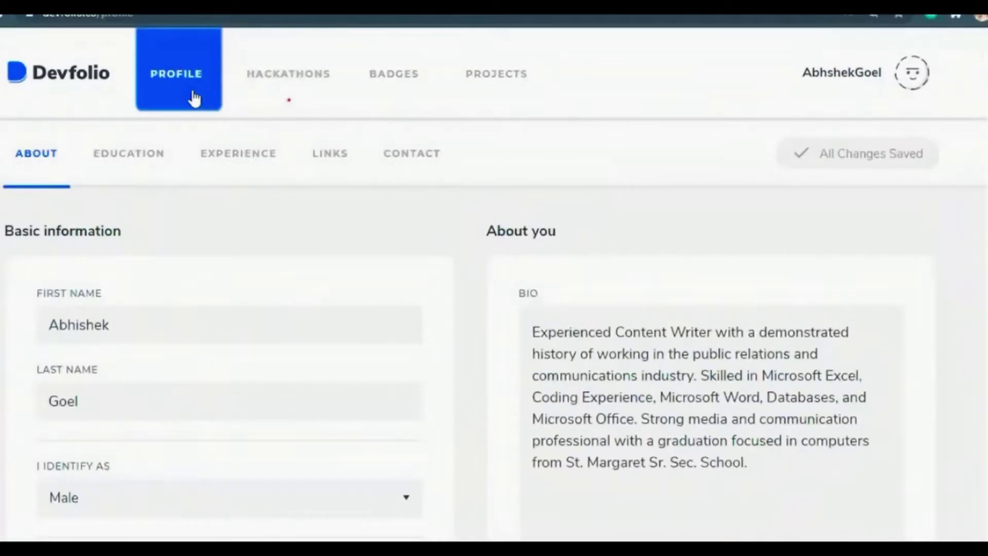
scroll(183, 255, down, 3)
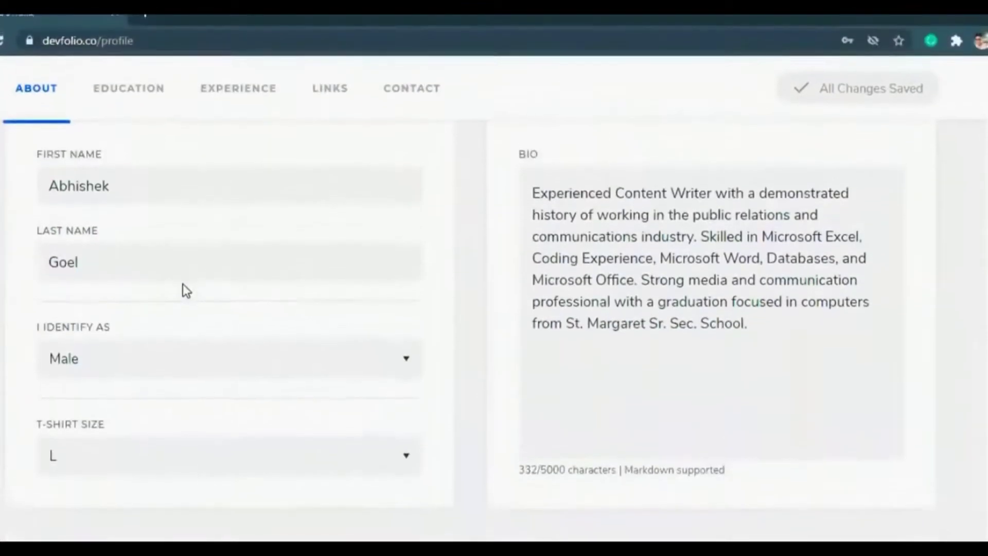
scroll(183, 285, up, 2)
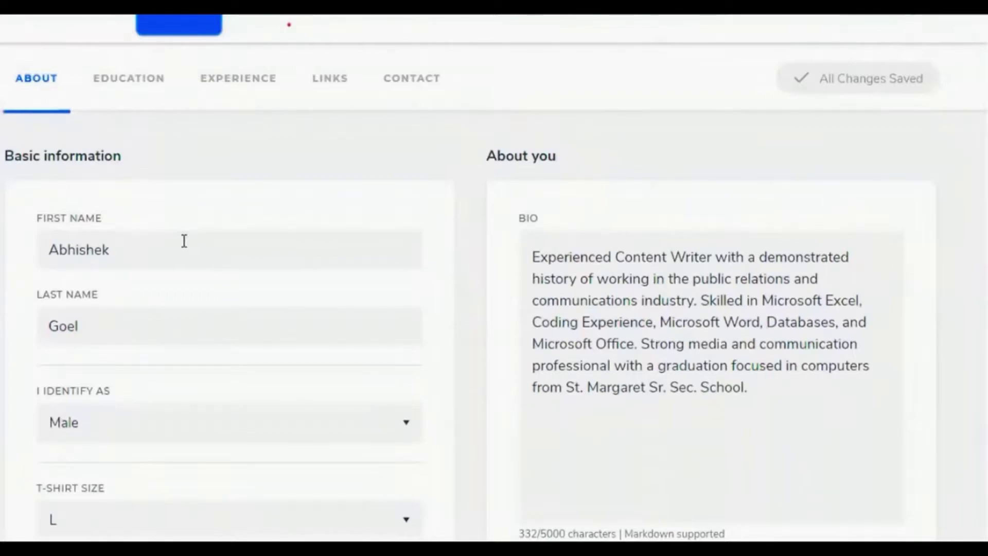
scroll(150, 261, up, 2)
scroll(204, 202, down, 3)
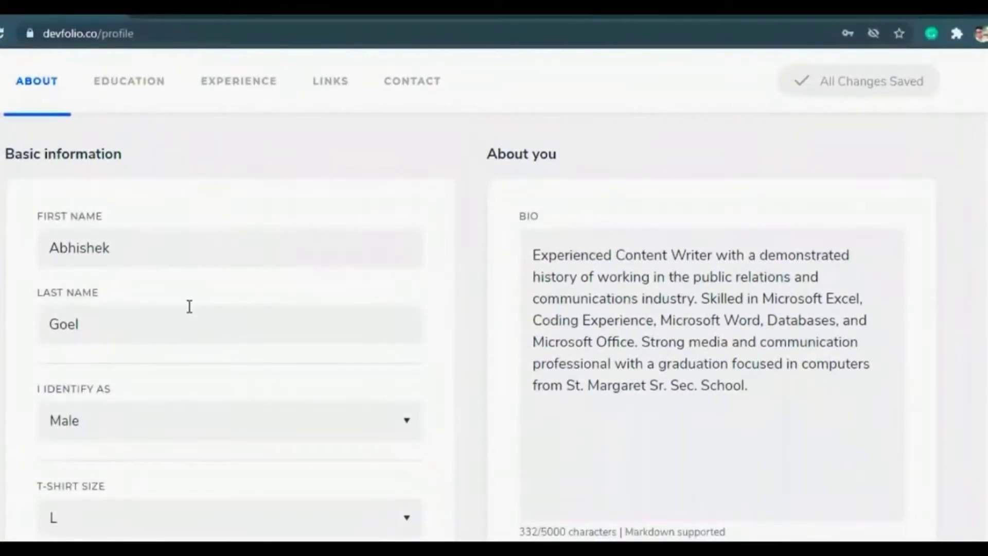
scroll(243, 479, down, 1)
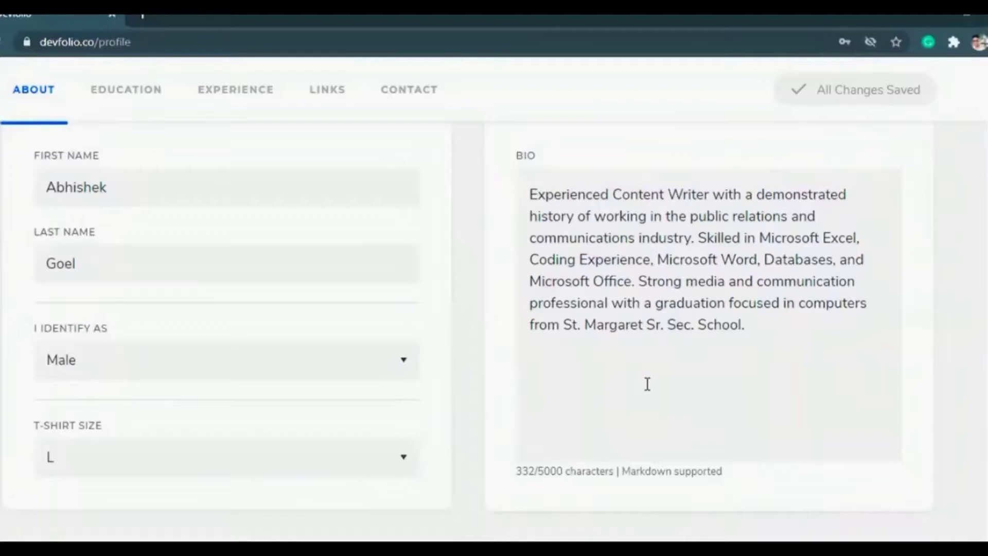
scroll(647, 384, up, 3)
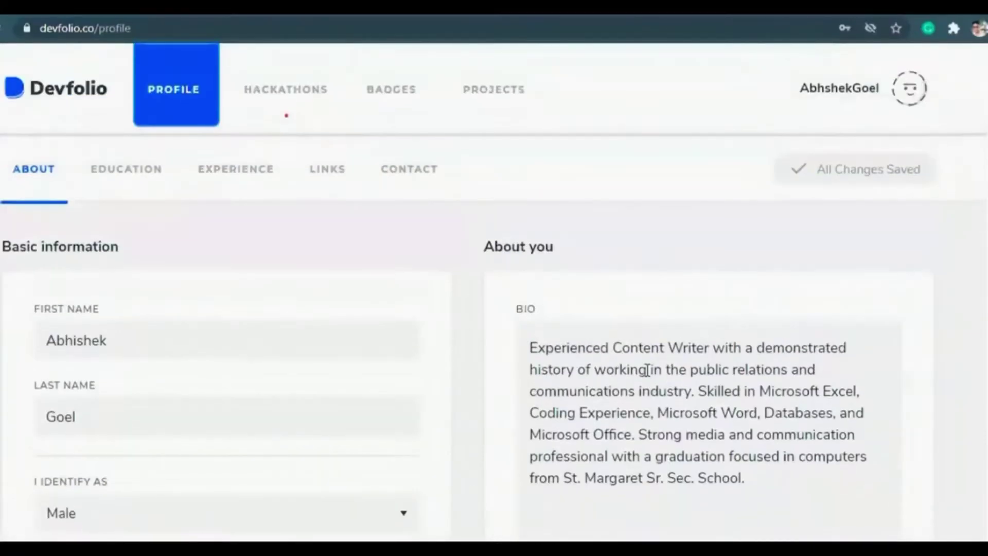
Review the profile's Education and Experience sections
click(144, 183)
scroll(320, 311, down, 2)
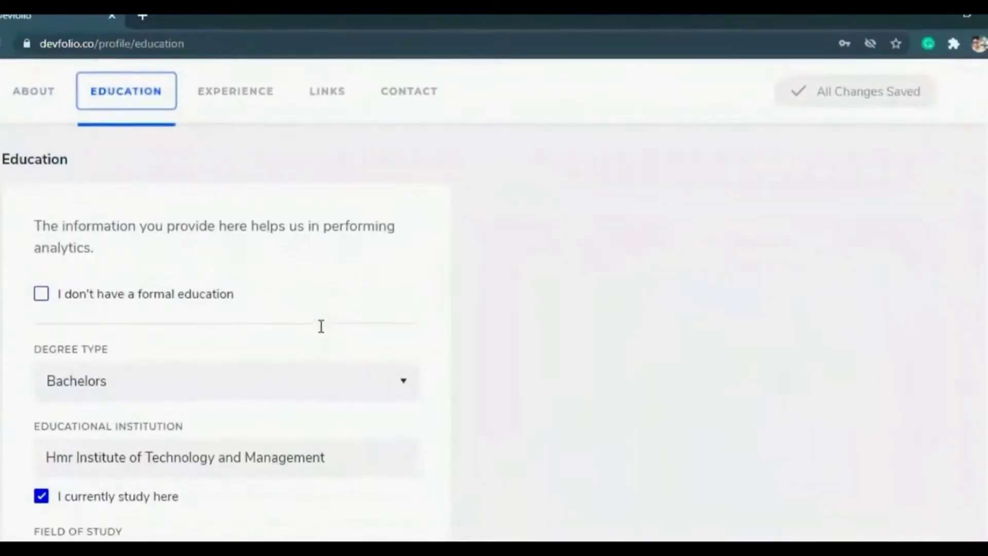
scroll(320, 308, up, 2)
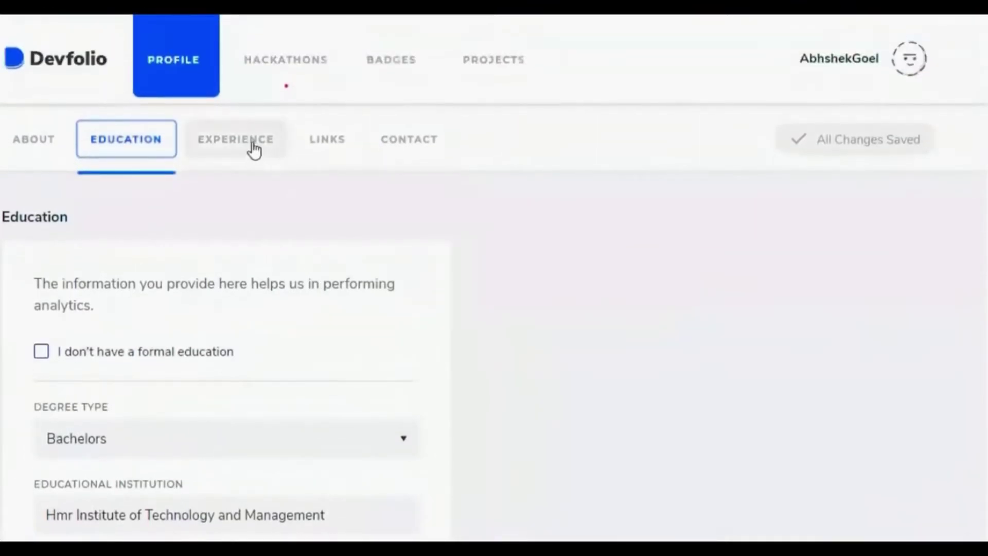
click(255, 151)
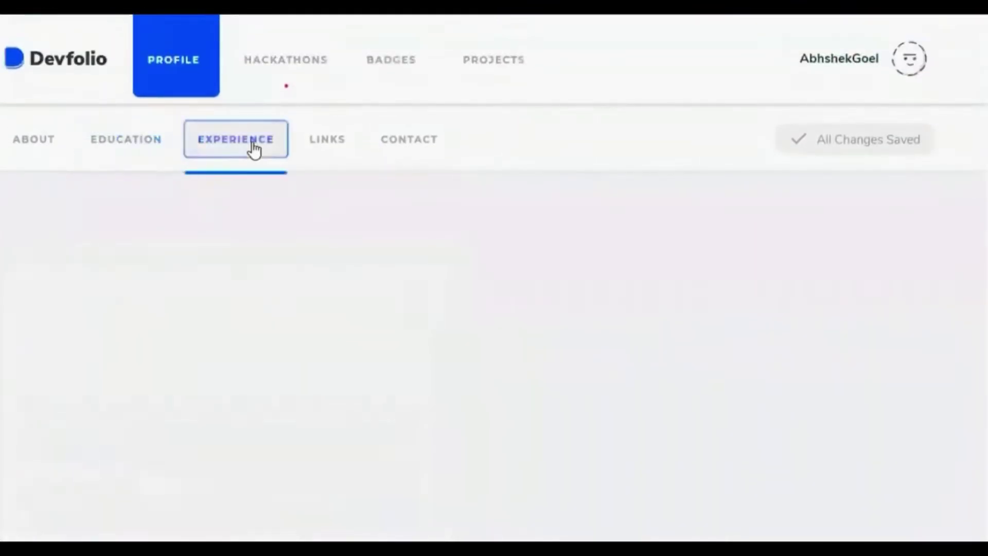
scroll(277, 182, down, 2)
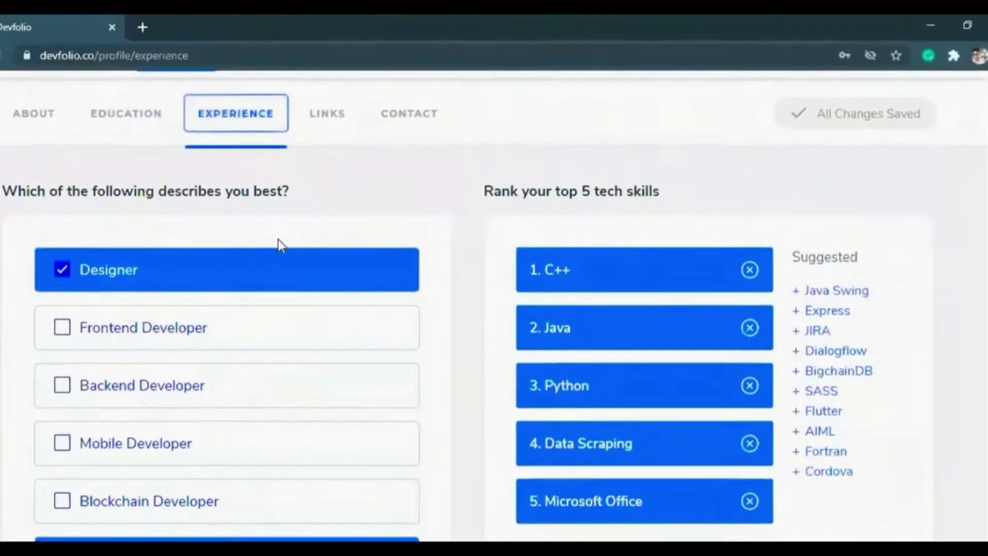
scroll(370, 378, down, 2)
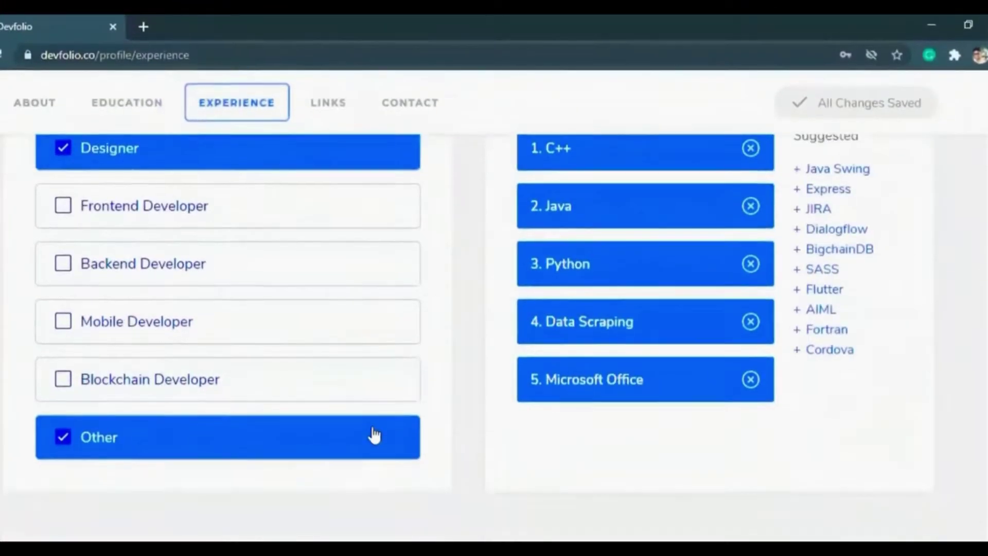
scroll(374, 436, down, 1)
scroll(376, 436, up, 5)
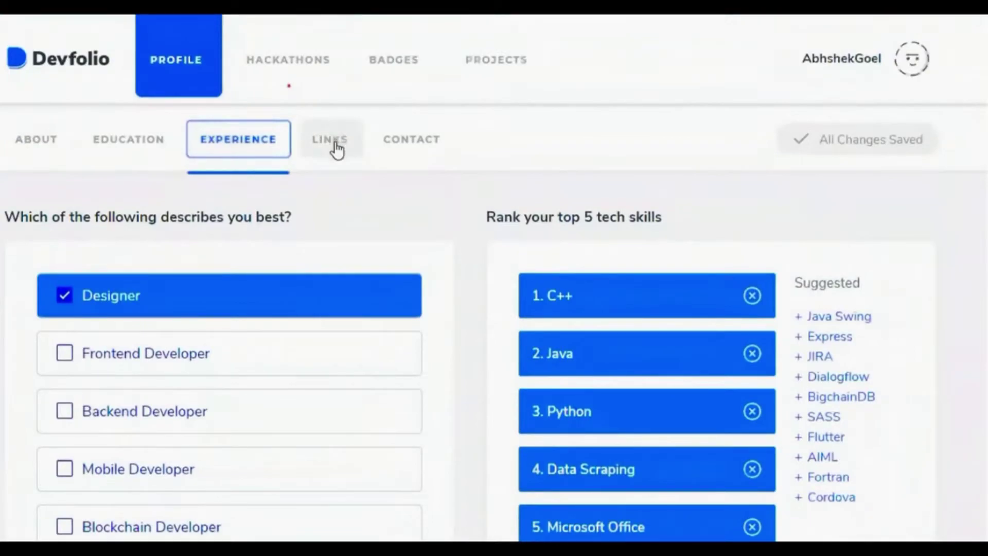
Look through the online profiles listed under Links
click(337, 150)
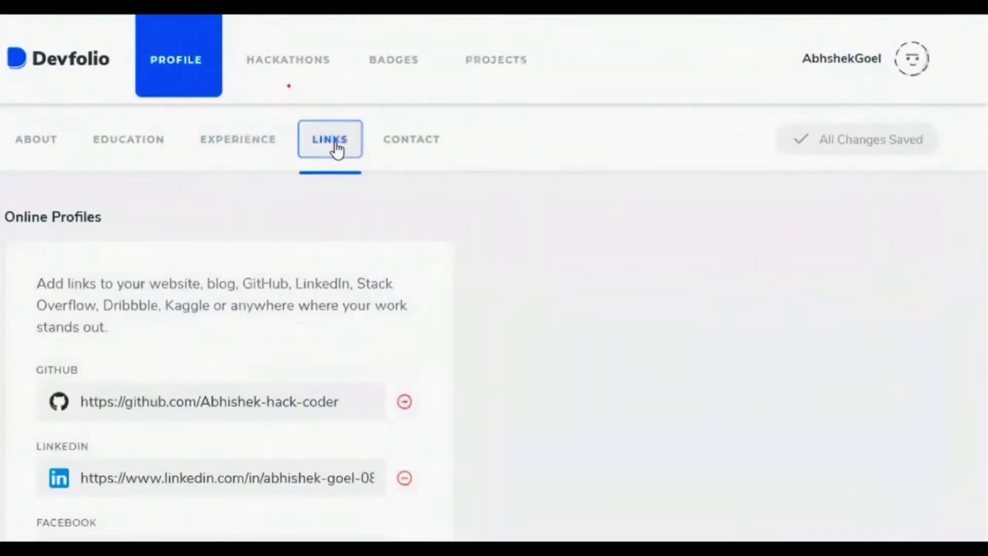
scroll(451, 341, down, 3)
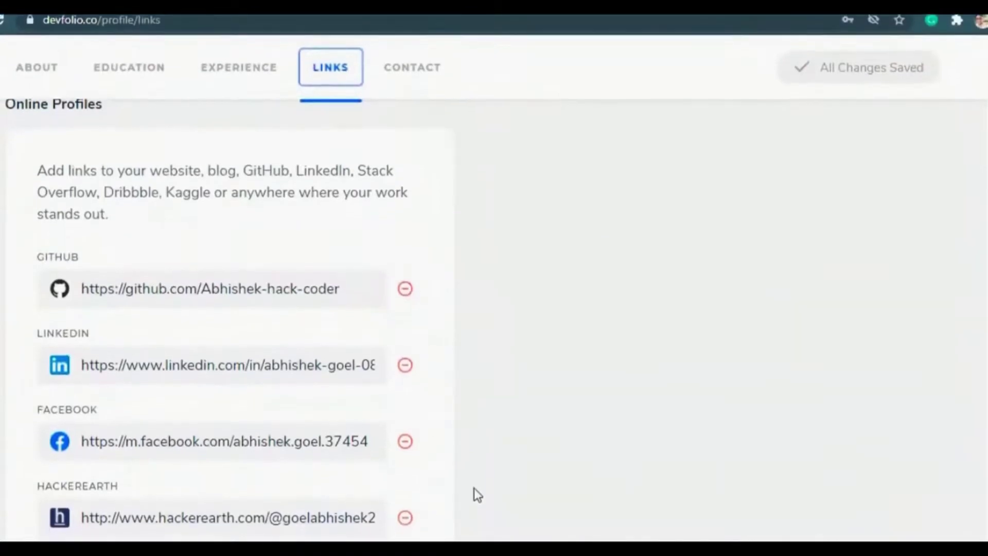
scroll(474, 493, down, 2)
scroll(474, 518, down, 1)
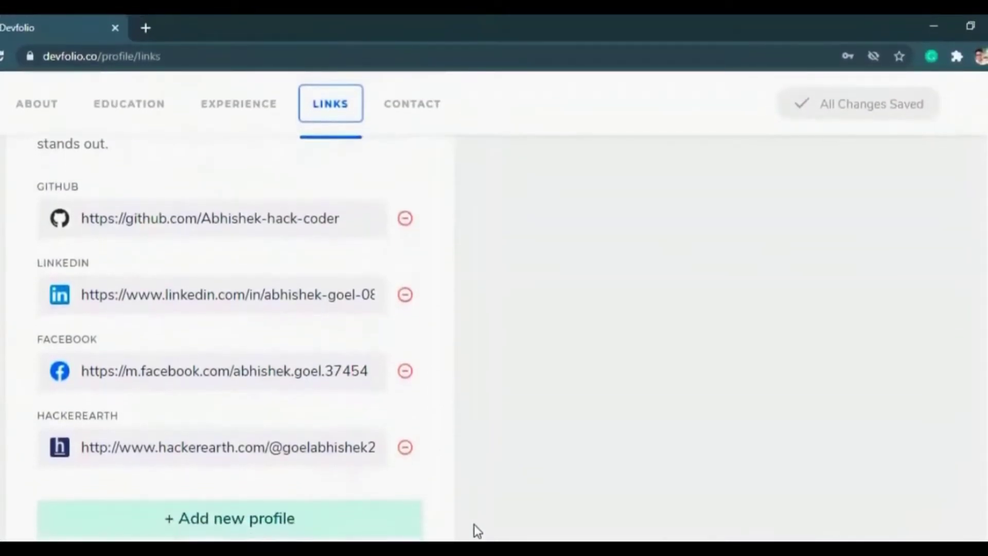
scroll(474, 514, up, 3)
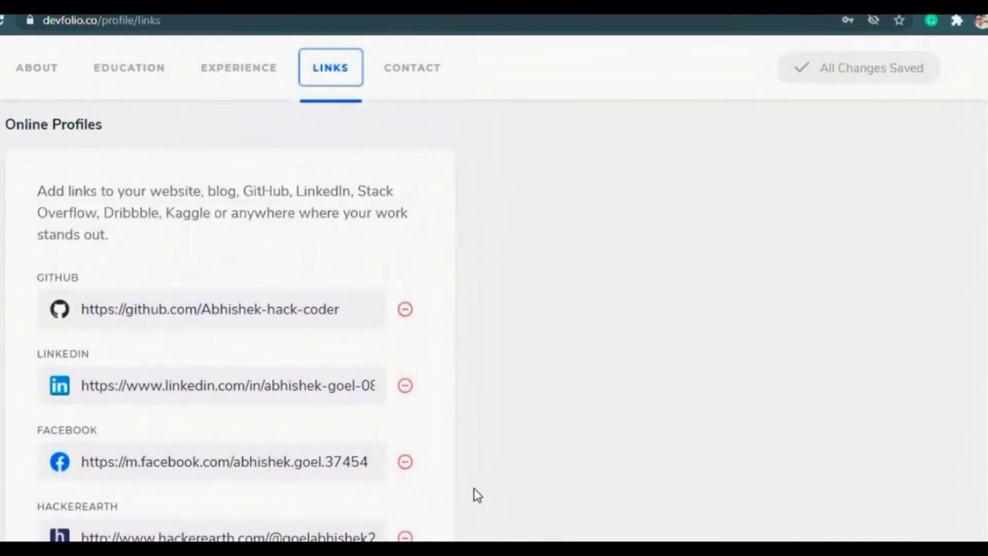
scroll(437, 360, up, 2)
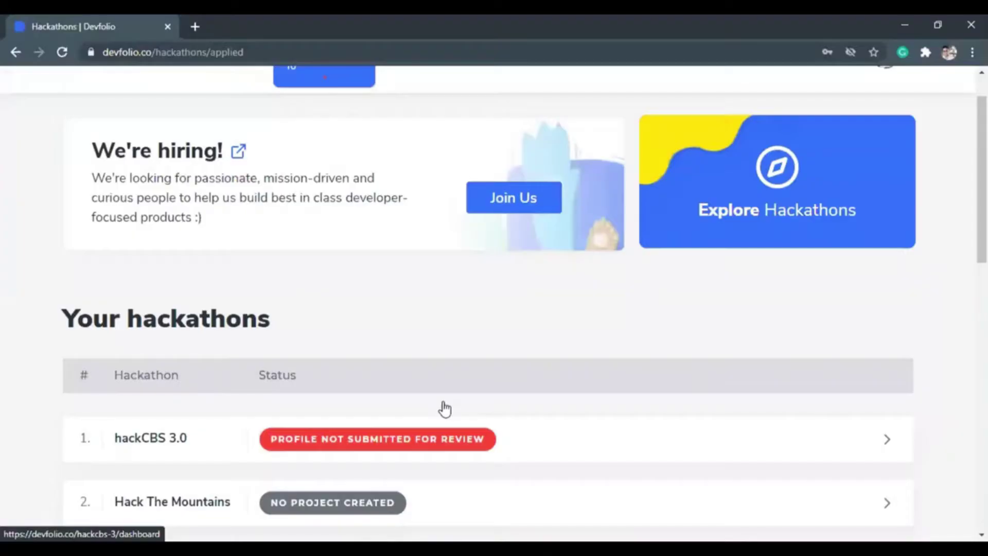
scroll(441, 408, down, 1)
Participate in REVA HACK </> 2020 from the hackathons list and acknowledge the online-hackathon notice
click(714, 163)
scroll(729, 339, down, 8)
scroll(730, 338, down, 15)
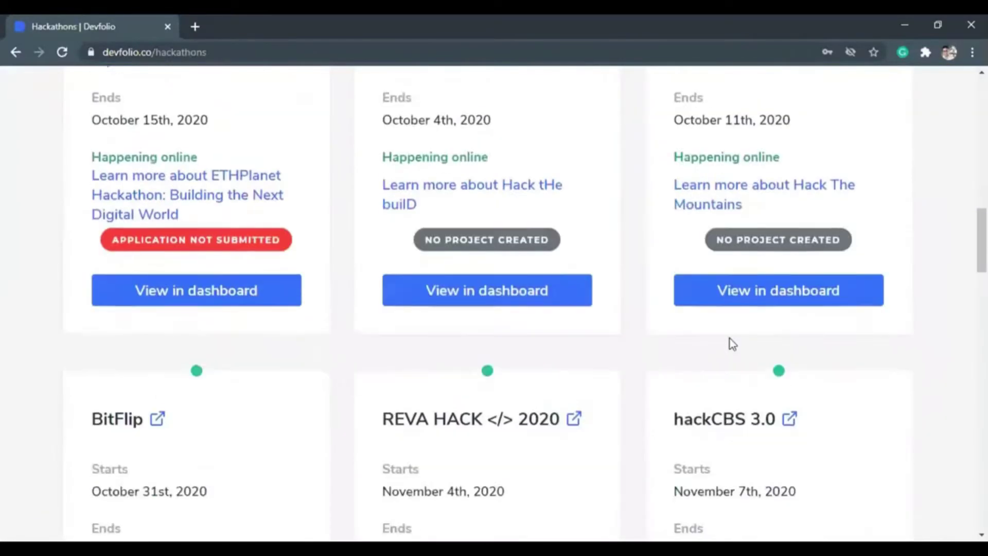
scroll(440, 228, up, 3)
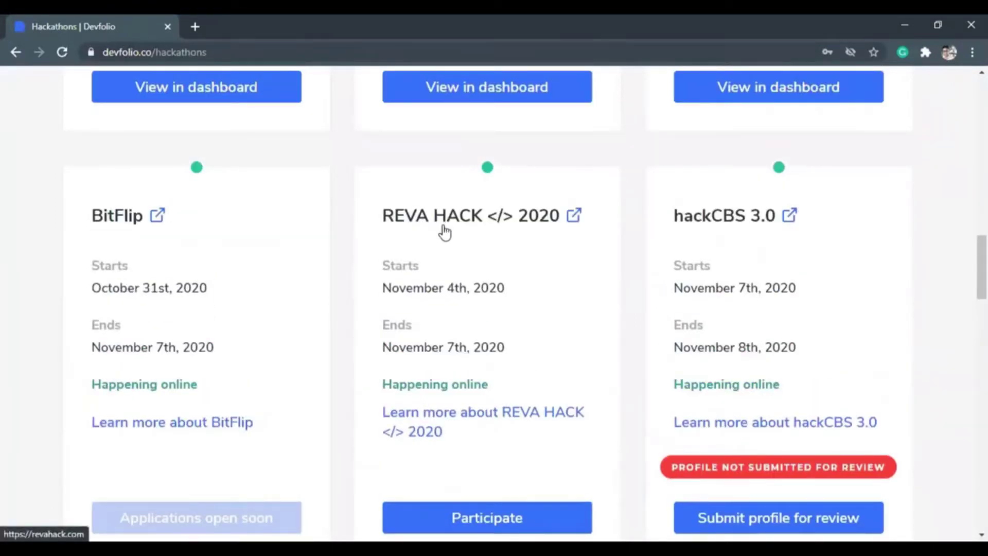
scroll(474, 354, down, 3)
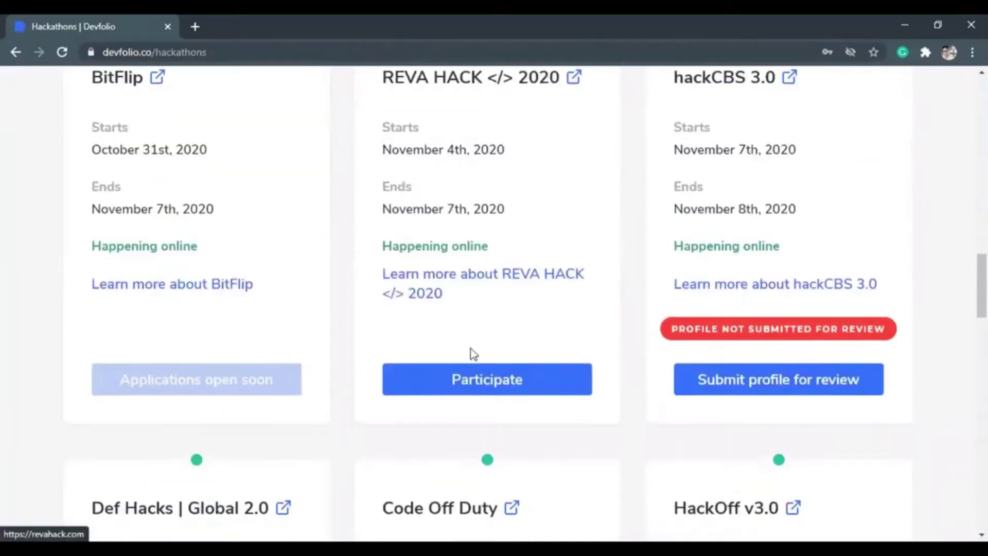
click(477, 390)
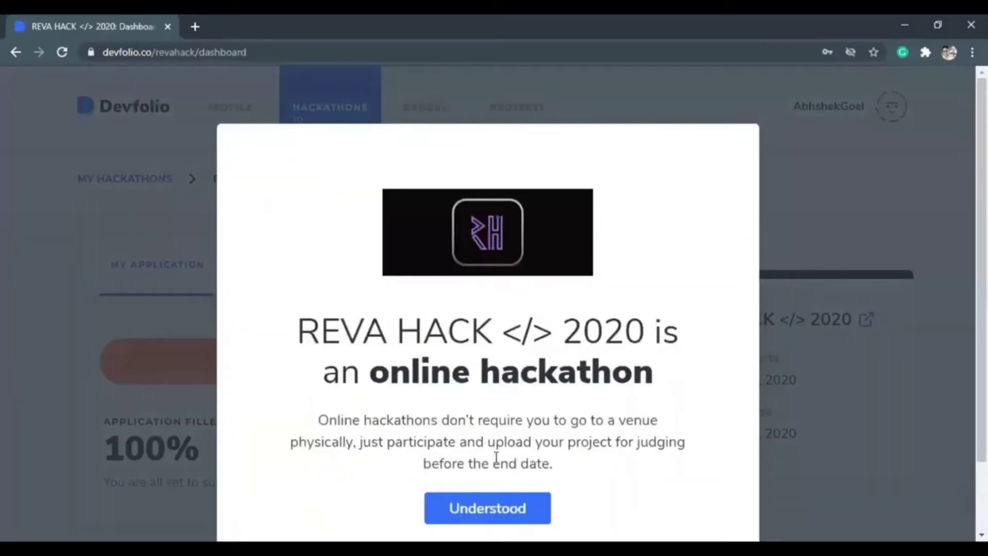
scroll(482, 435, down, 2)
click(479, 434)
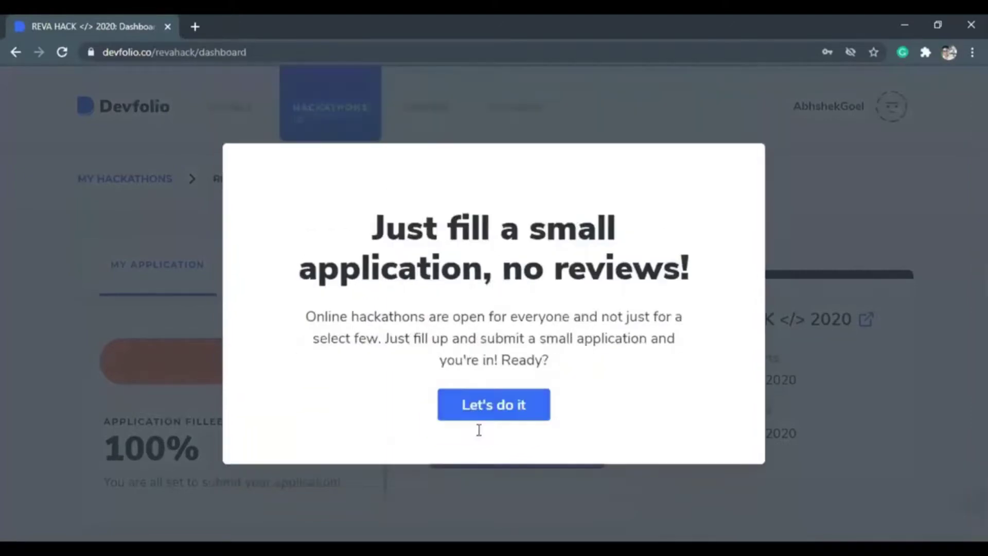
scroll(481, 437, down, 2)
Submit the REVA HACK </> 2020 application, review the timeline, then view announcements
click(486, 427)
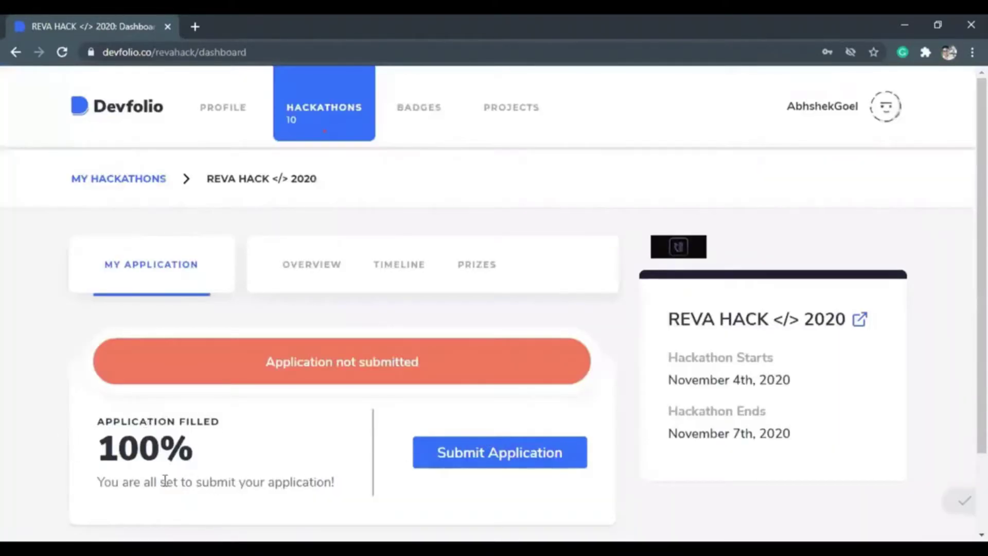
scroll(99, 487, down, 2)
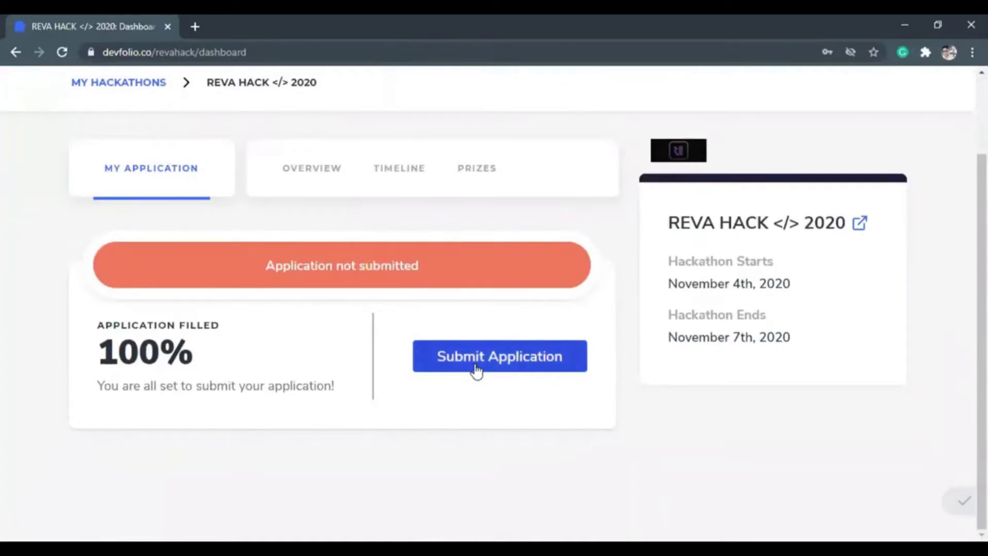
click(476, 365)
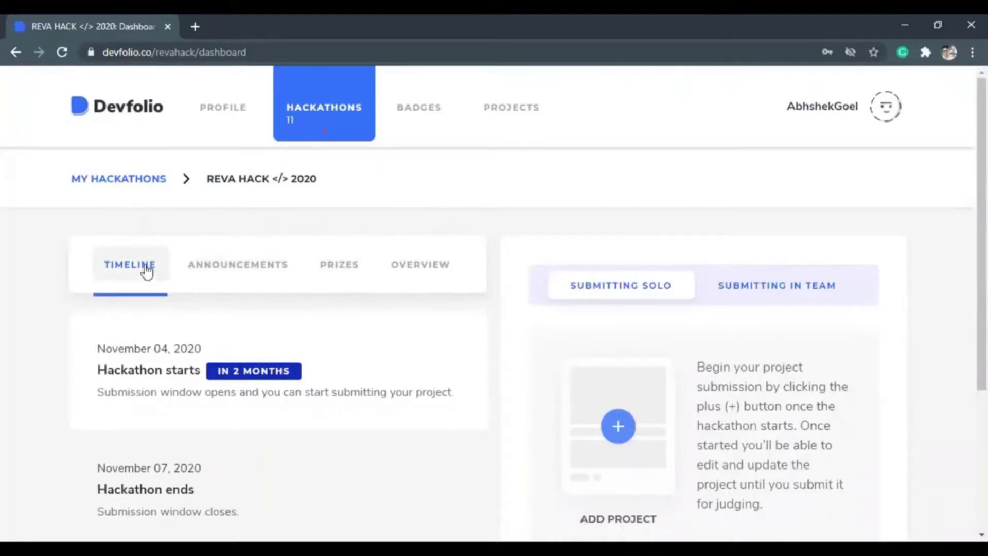
scroll(154, 370, down, 4)
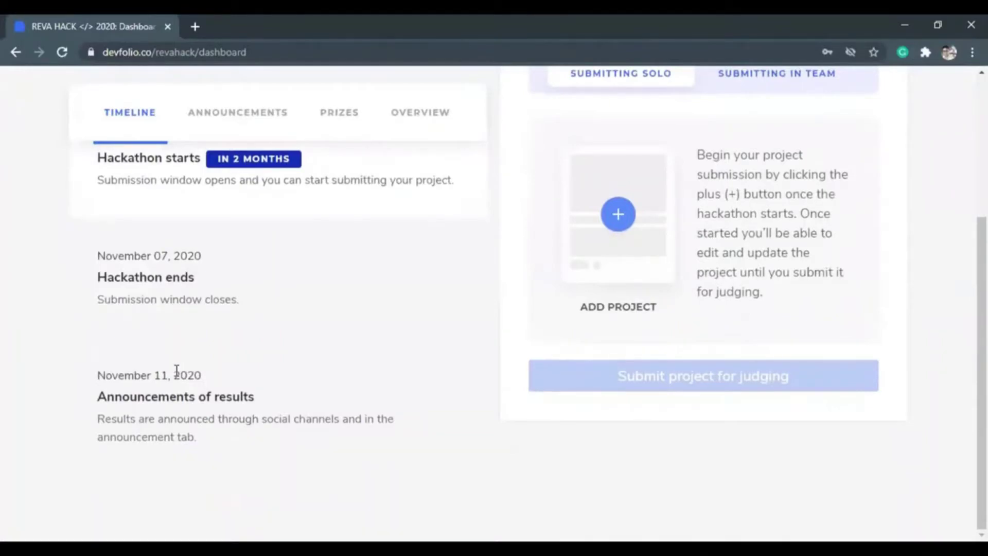
scroll(177, 371, up, 2)
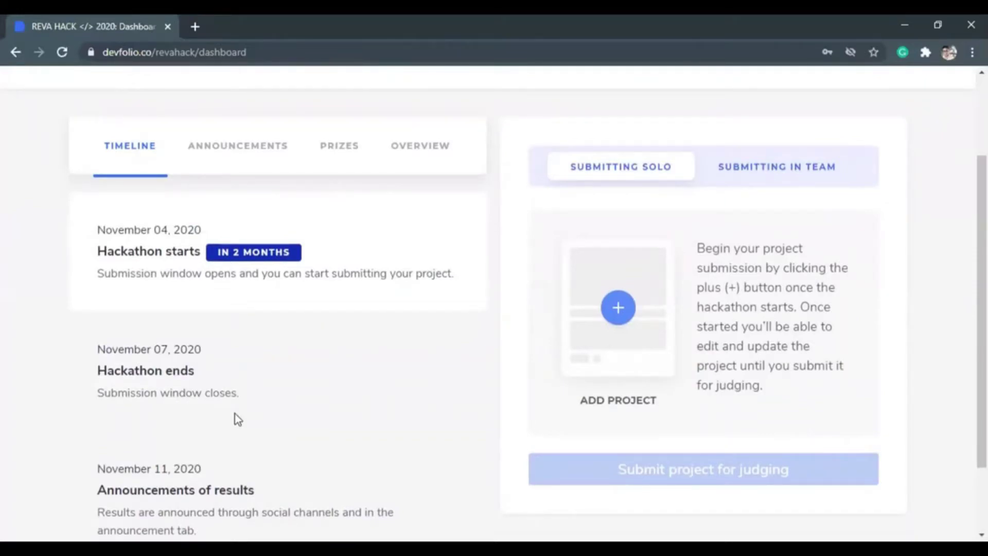
click(236, 150)
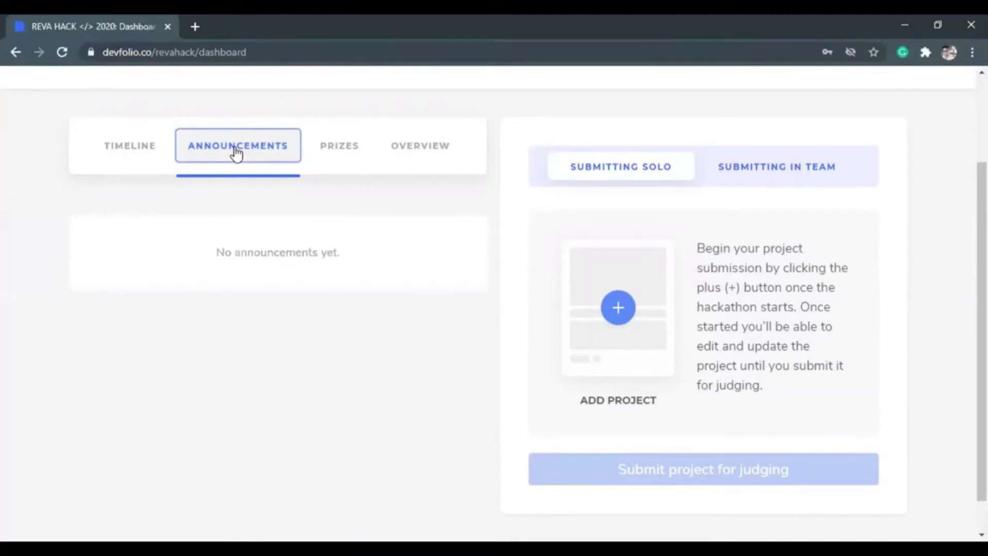
Review the REVA HACK 2020 prizes
click(335, 147)
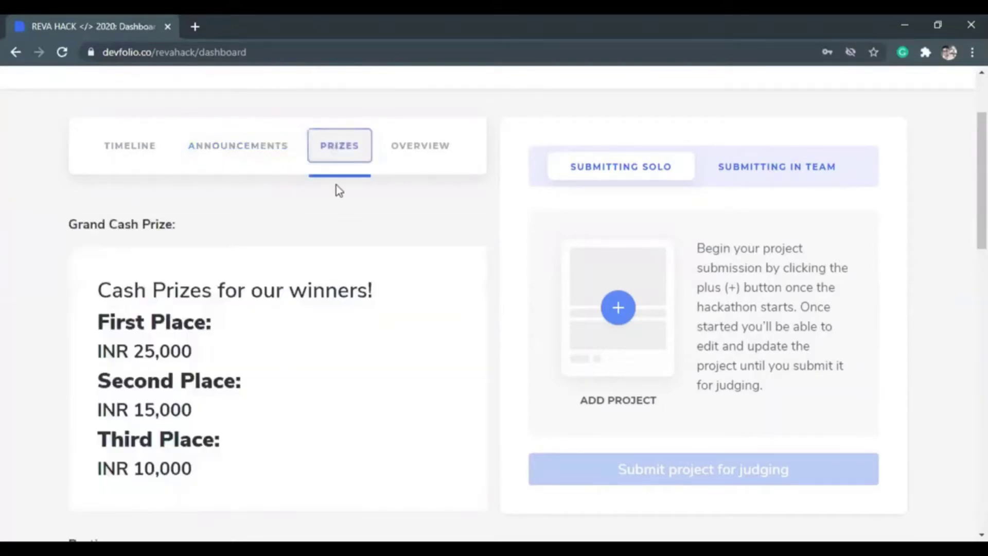
scroll(321, 286, down, 6)
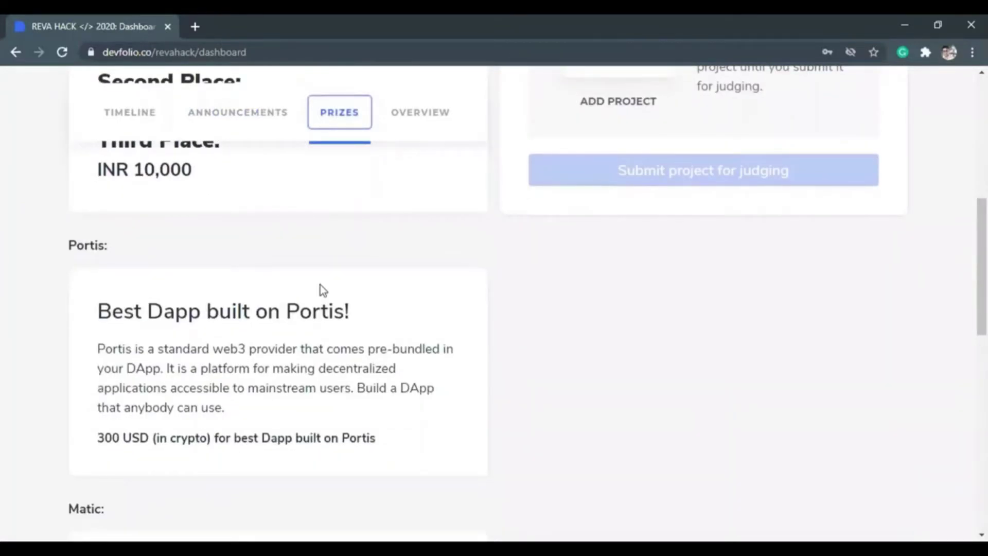
scroll(320, 285, up, 6)
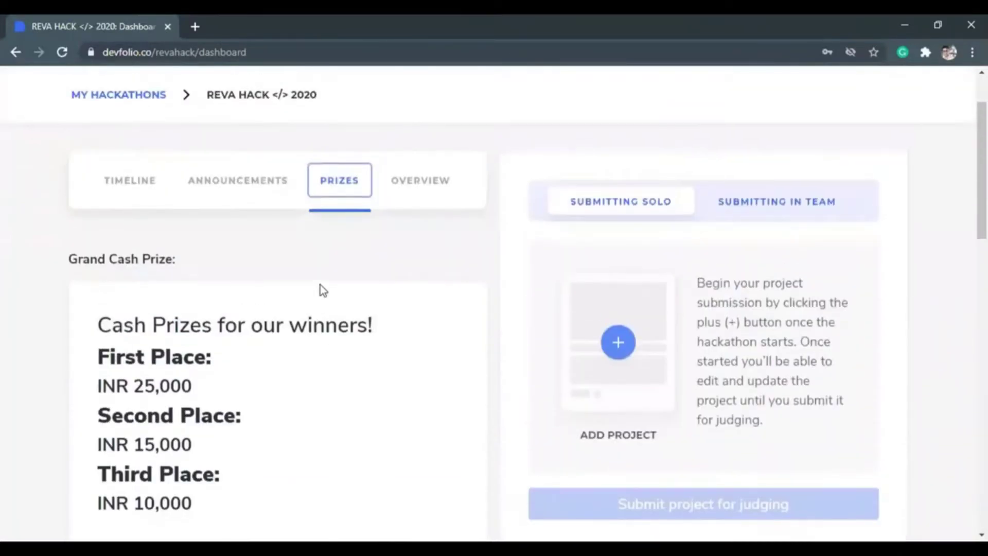
scroll(320, 286, down, 6)
scroll(320, 286, up, 6)
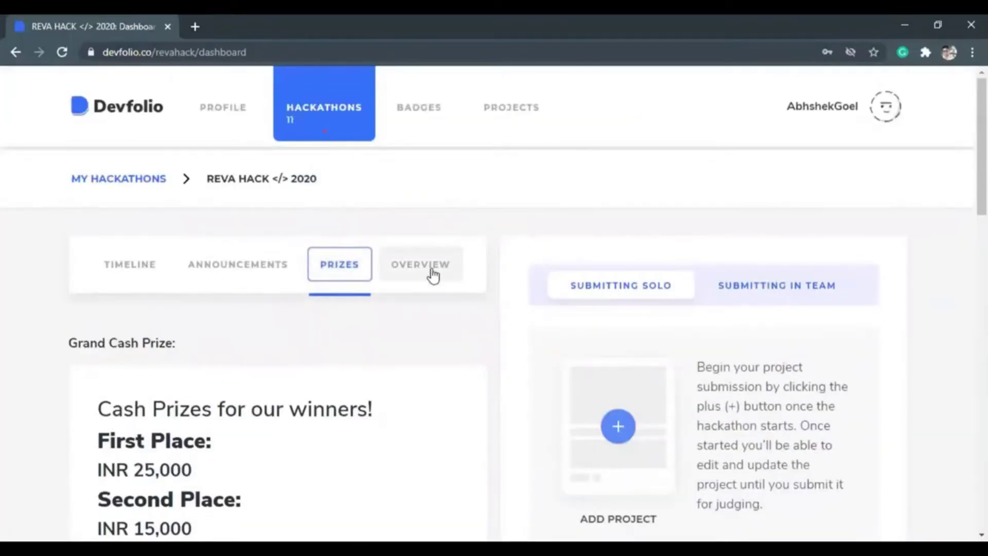
Read the hackathon overview, then return to the November 04–07, 2020 timeline
click(433, 275)
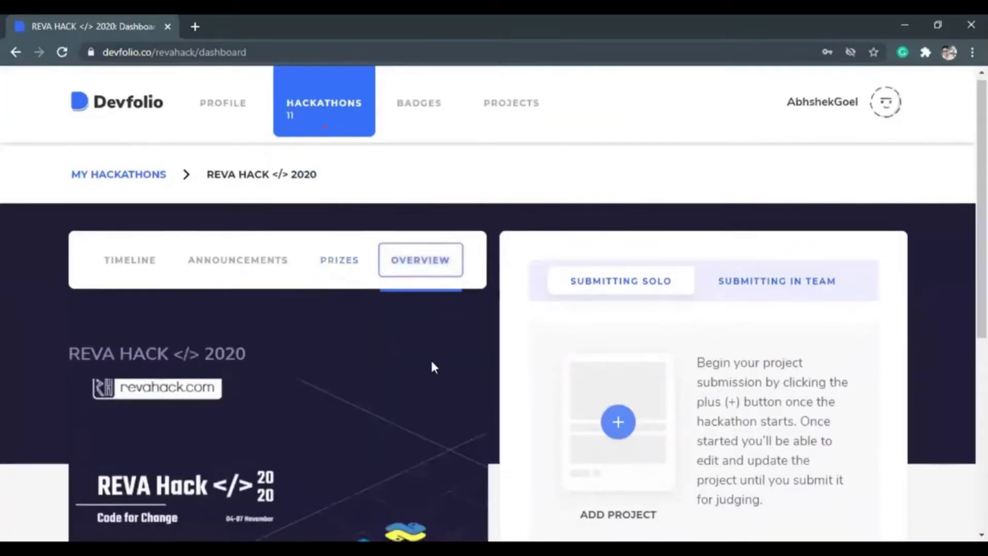
scroll(432, 366, down, 3)
scroll(430, 358, down, 4)
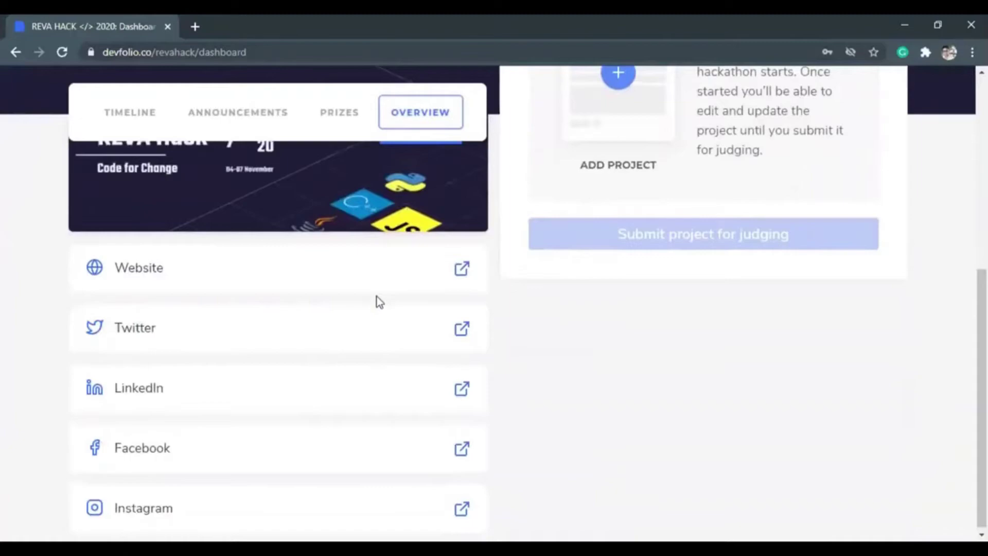
scroll(377, 300, up, 2)
scroll(377, 300, down, 2)
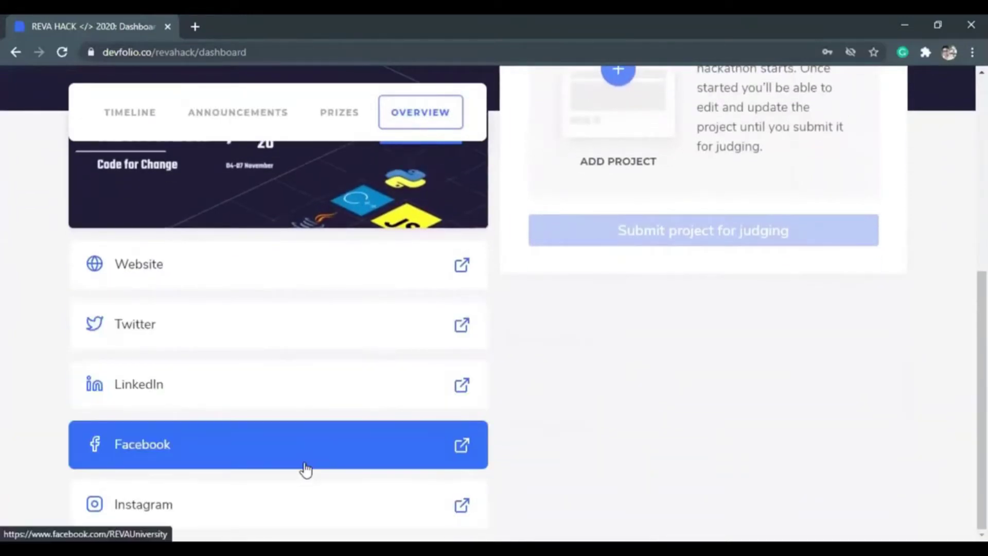
scroll(360, 402, up, 7)
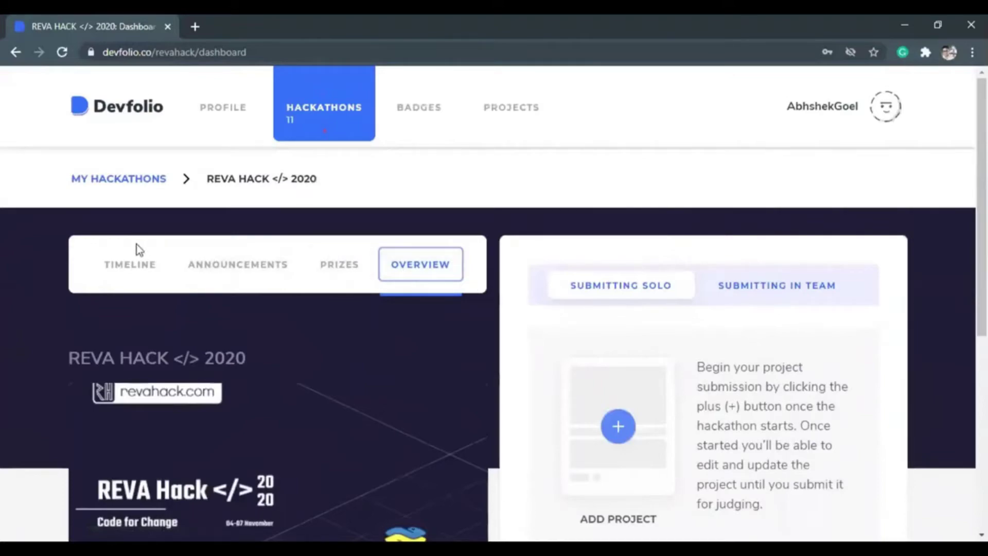
click(125, 268)
scroll(721, 305, down, 1)
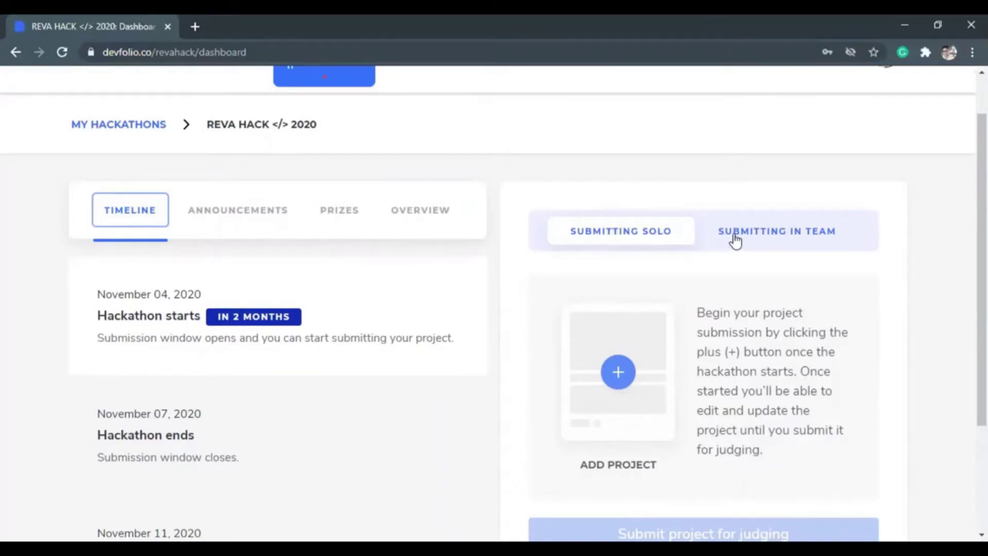
Switch to team submission and create a team named BIT_Karma
click(777, 242)
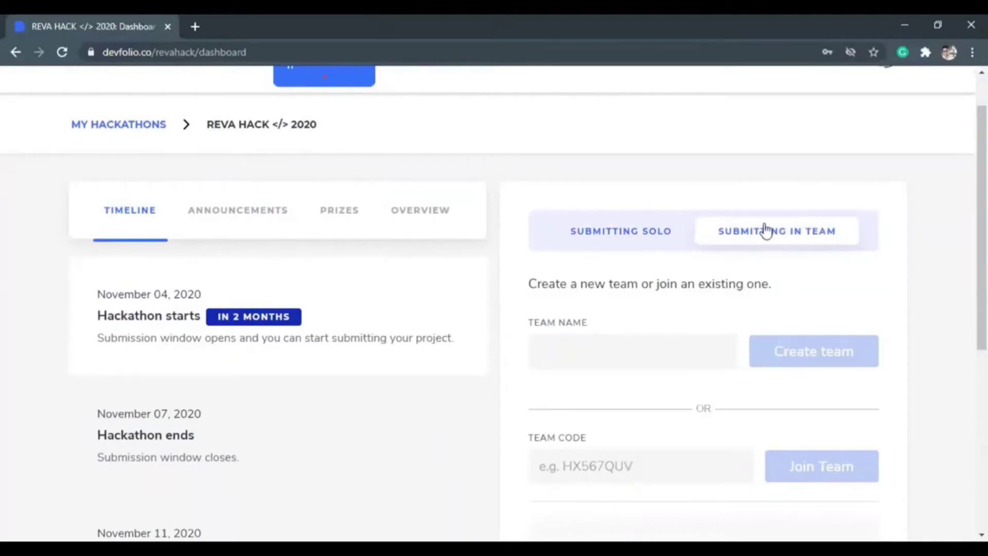
click(646, 349)
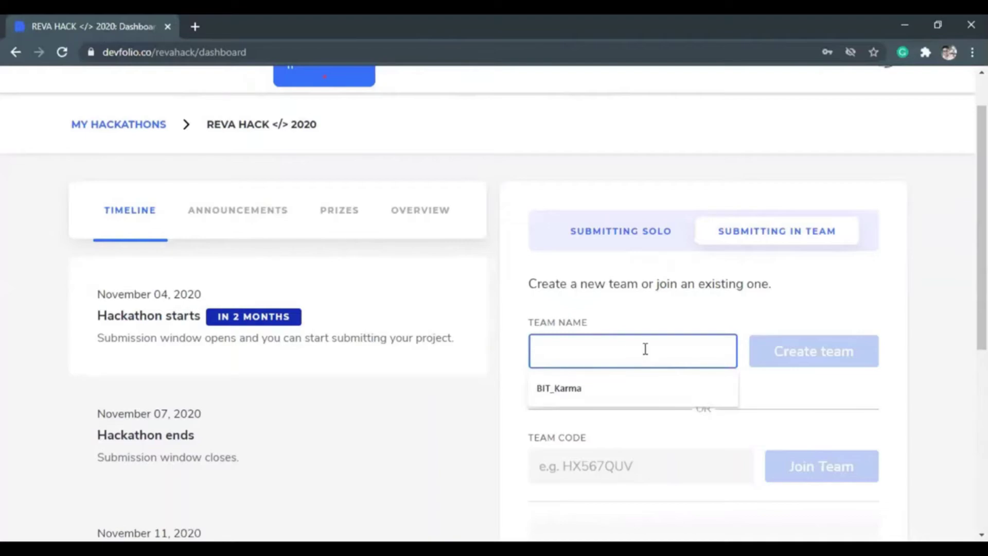
click(631, 390)
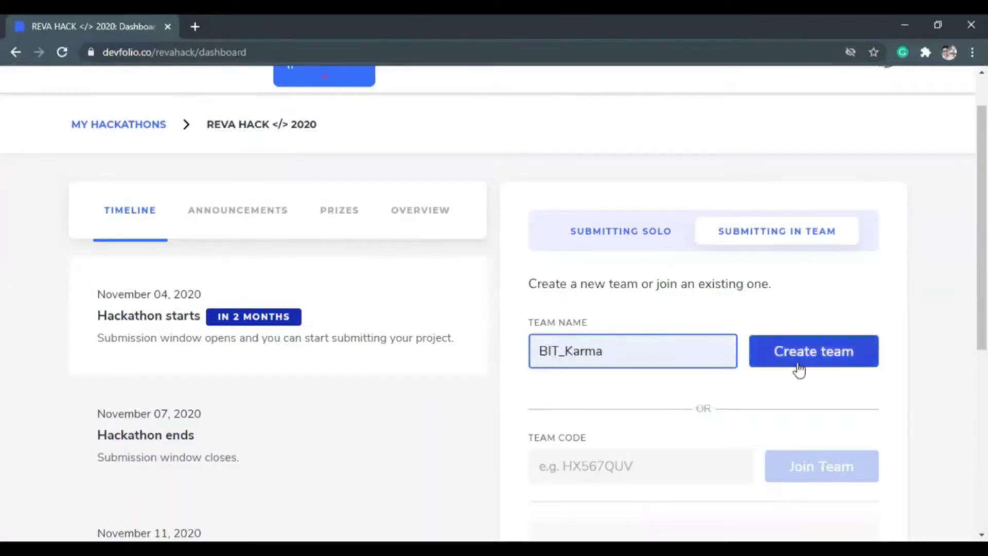
click(798, 363)
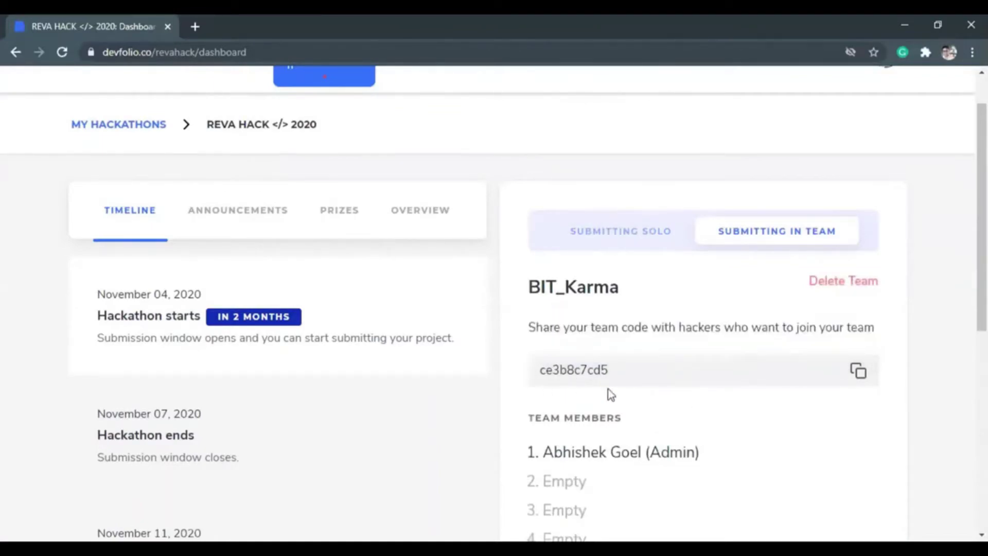
Copy the BIT_Karma team code and scroll through the team dashboard's member slots
click(857, 372)
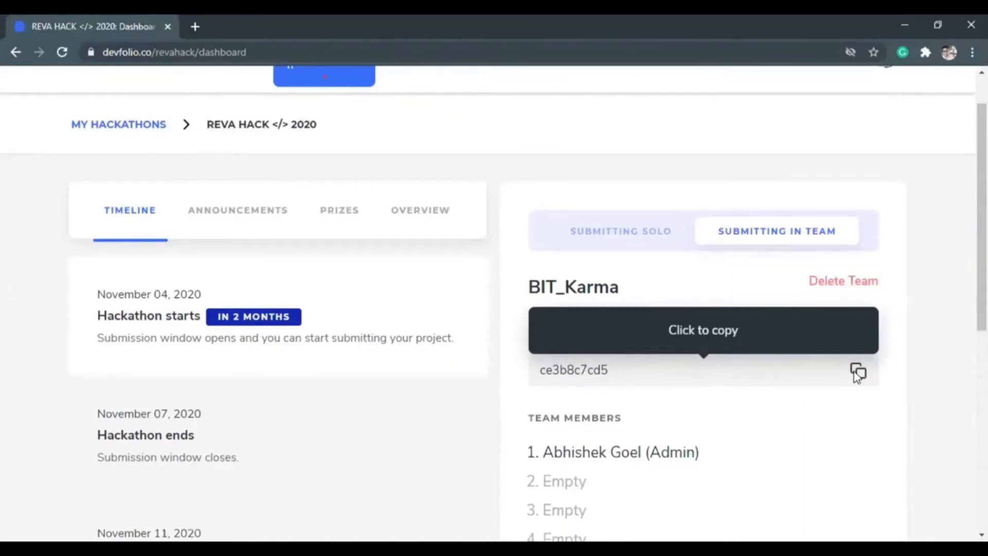
scroll(856, 376, down, 2)
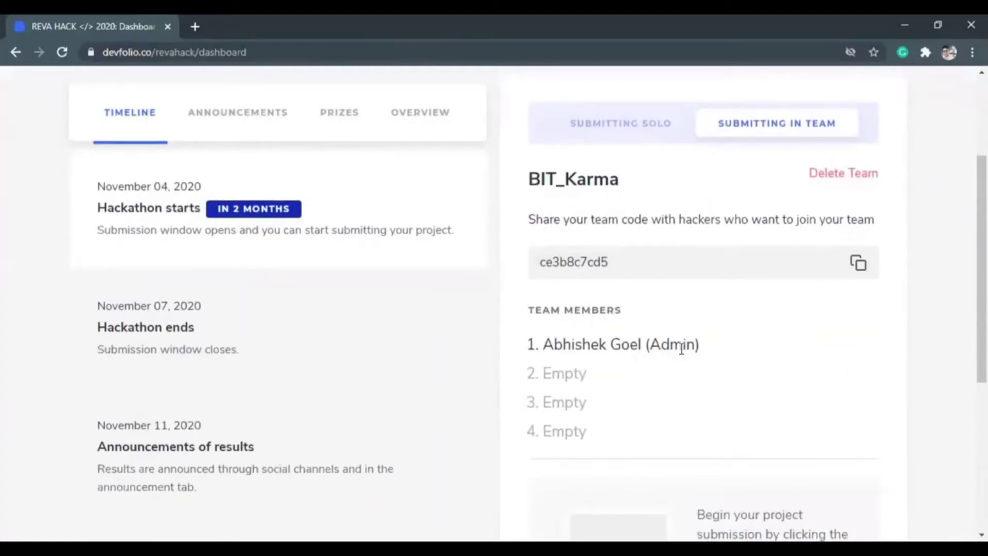
scroll(681, 349, up, 3)
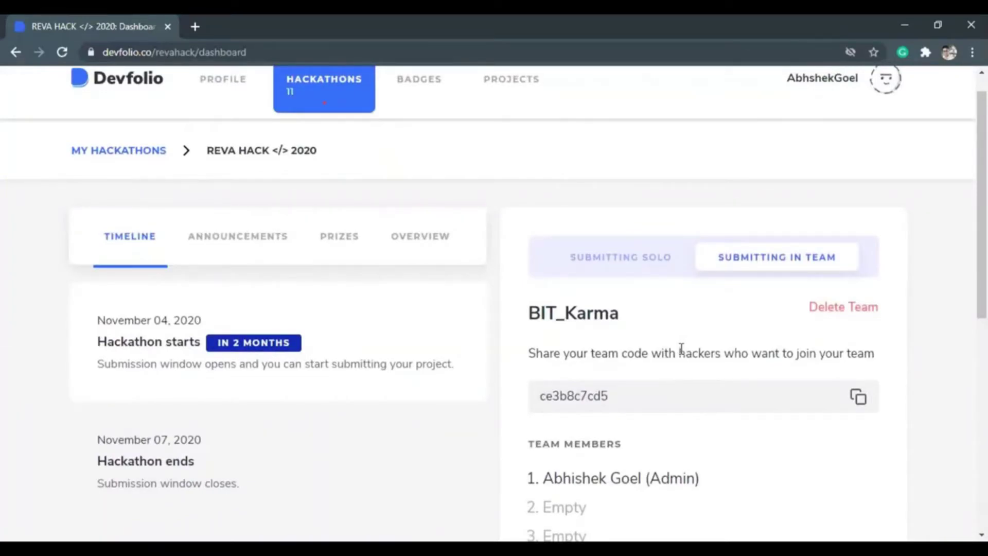
click(660, 400)
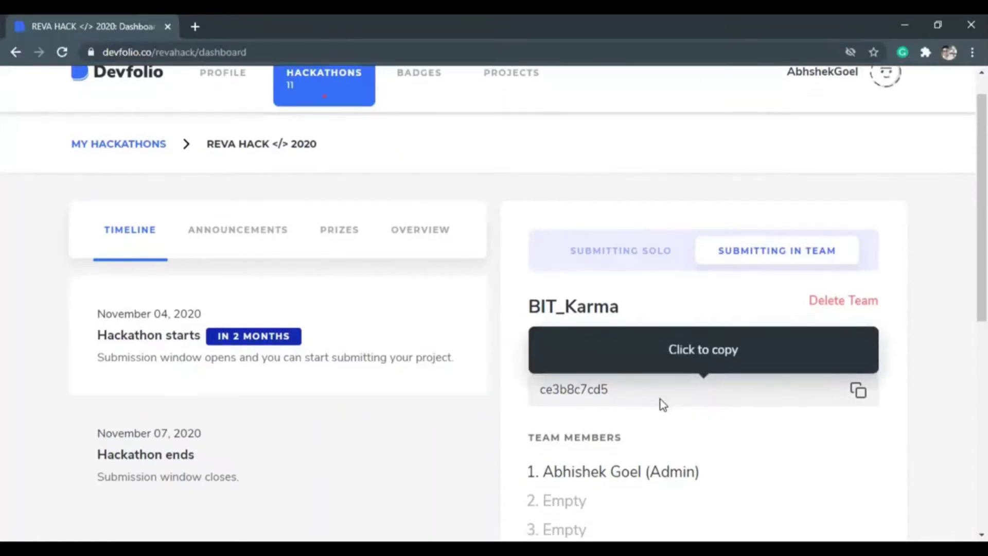
scroll(659, 399, down, 3)
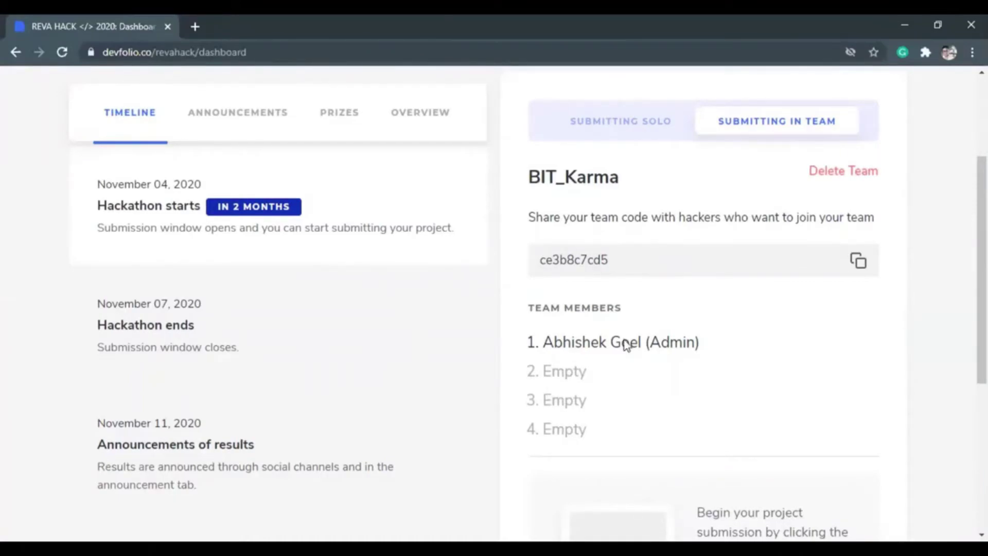
scroll(646, 367, down, 1)
scroll(647, 370, down, 5)
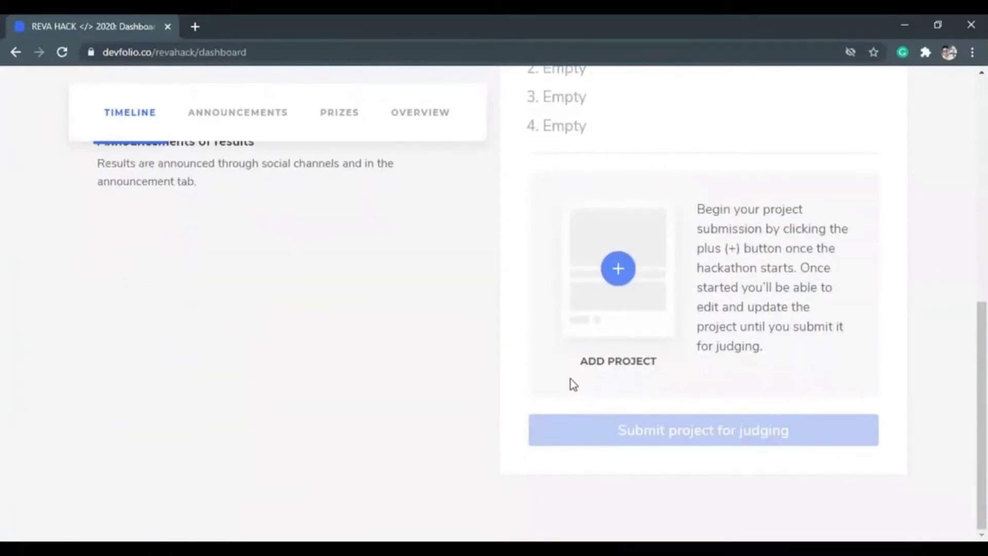
scroll(6, 429, up, 9)
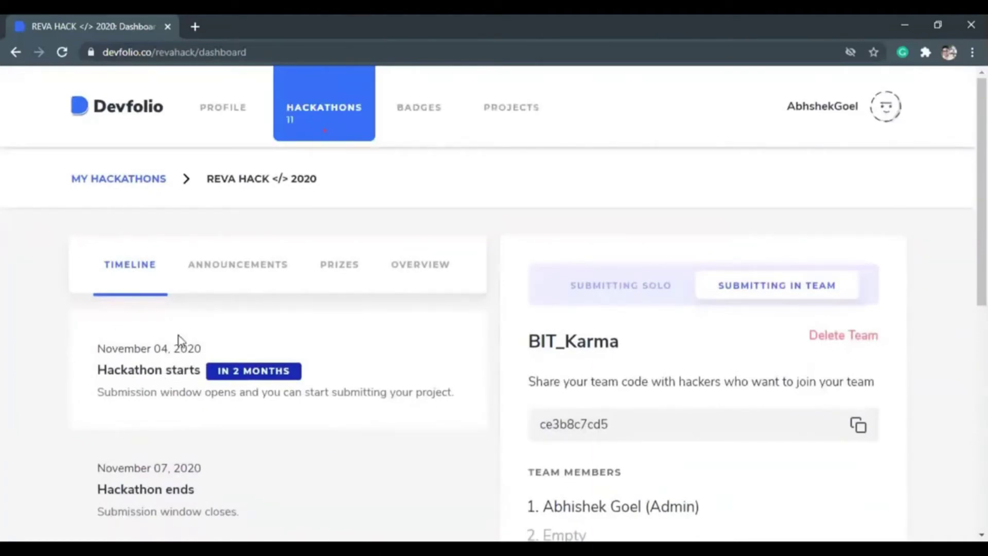
scroll(214, 443, down, 9)
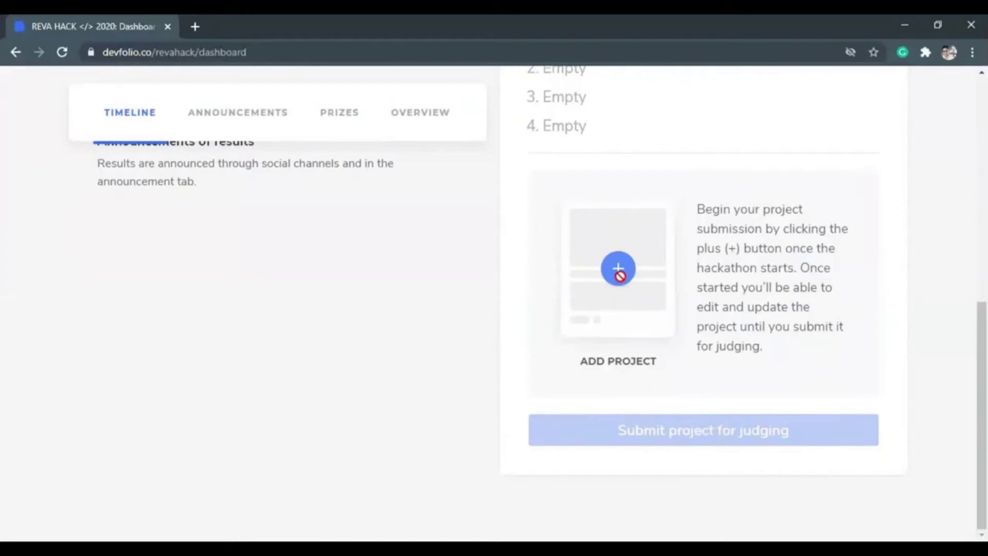
scroll(620, 268, up, 4)
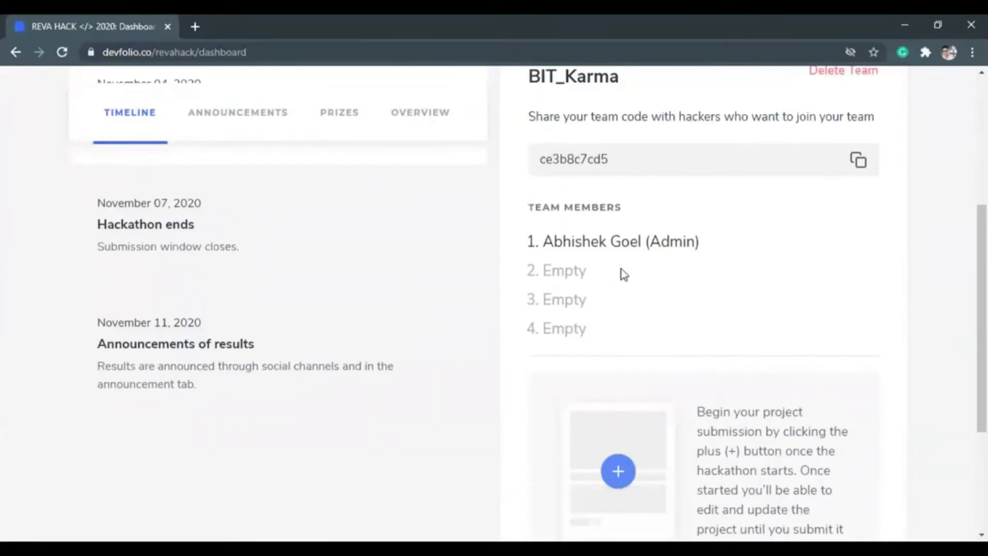
scroll(622, 303, up, 5)
scroll(620, 304, up, 1)
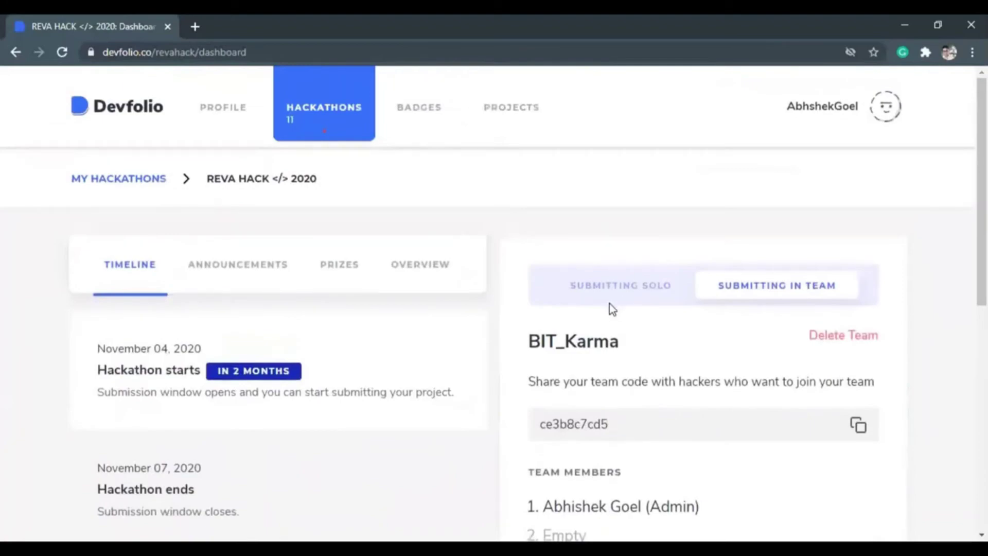
Open Badges and browse the Frontend and Backend quiz cards
click(399, 121)
scroll(448, 329, down, 1)
scroll(449, 330, down, 6)
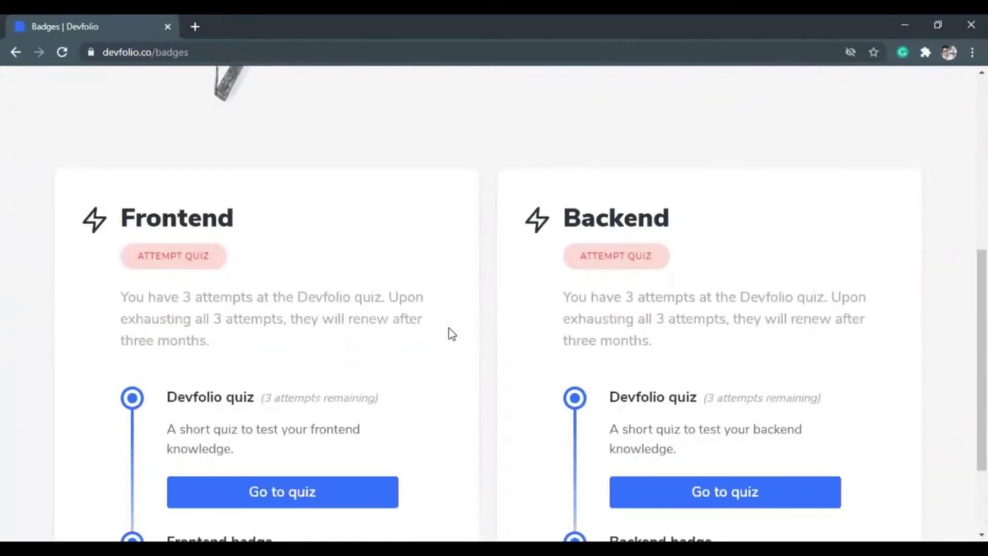
scroll(474, 388, up, 8)
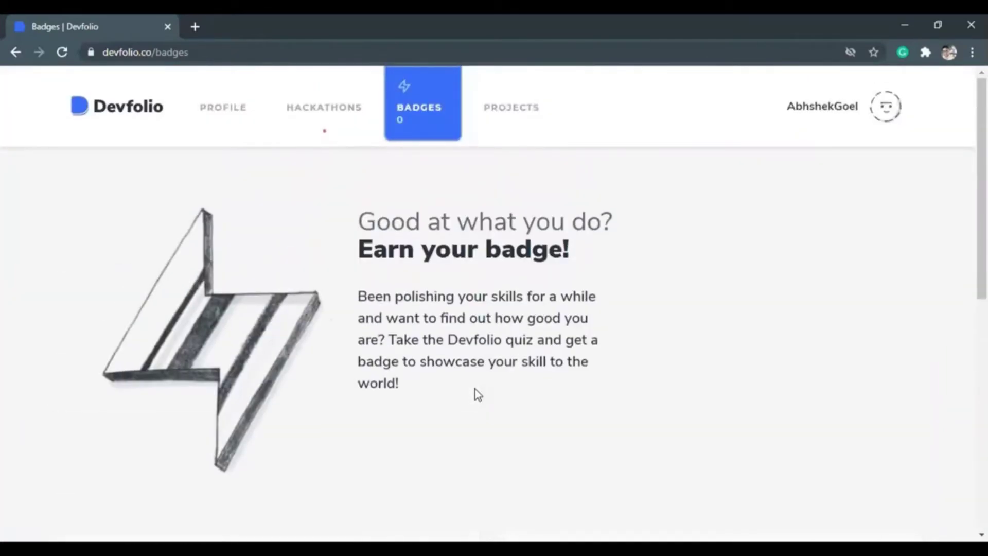
Go to the Projects page and look over the two draft projects
click(502, 115)
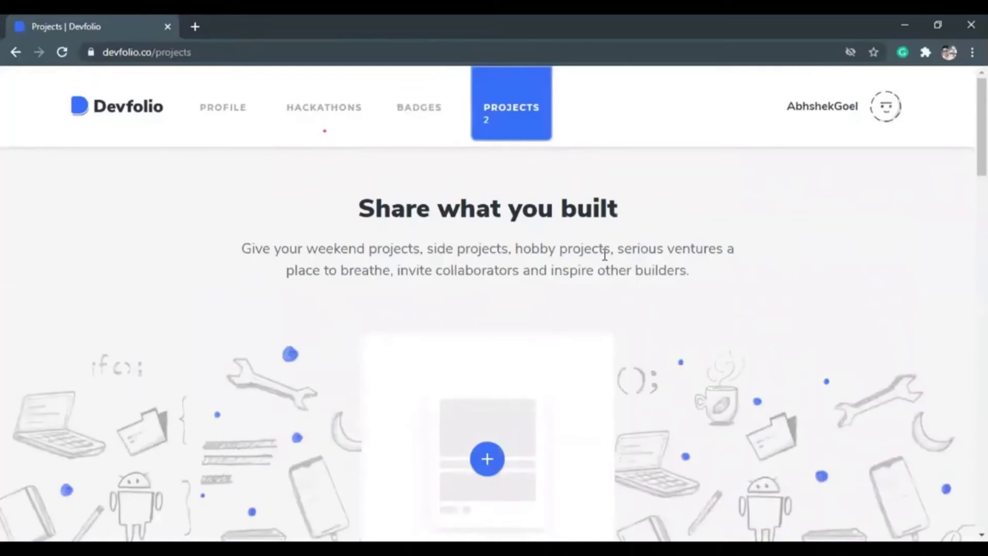
scroll(661, 319, down, 5)
scroll(659, 317, down, 12)
scroll(681, 415, down, 4)
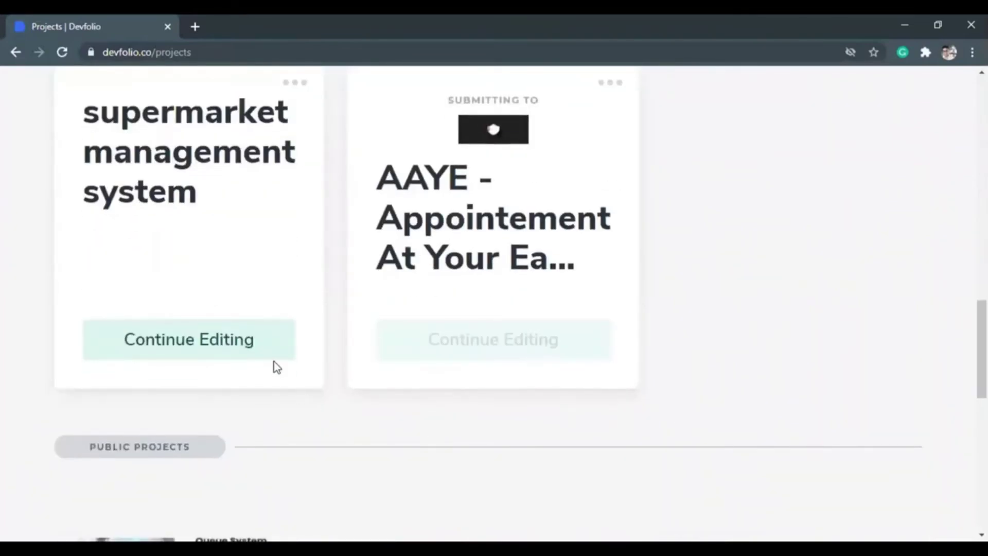
scroll(227, 220, up, 1)
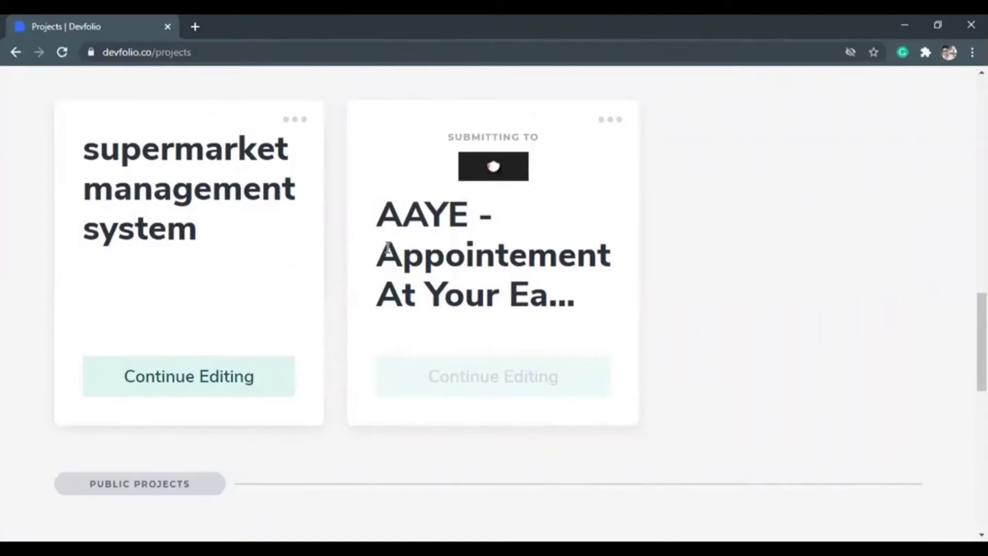
scroll(472, 314, up, 1)
scroll(472, 313, up, 7)
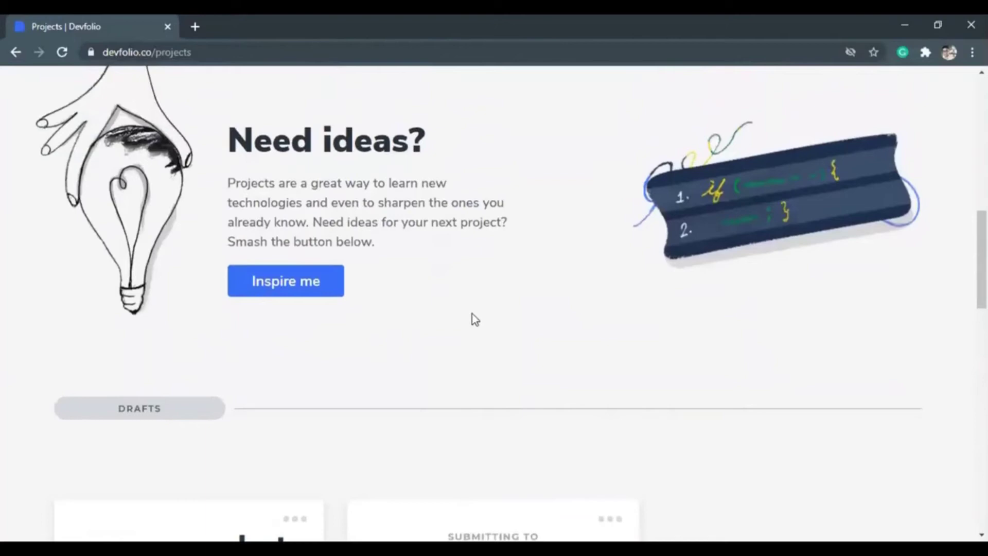
scroll(472, 314, up, 2)
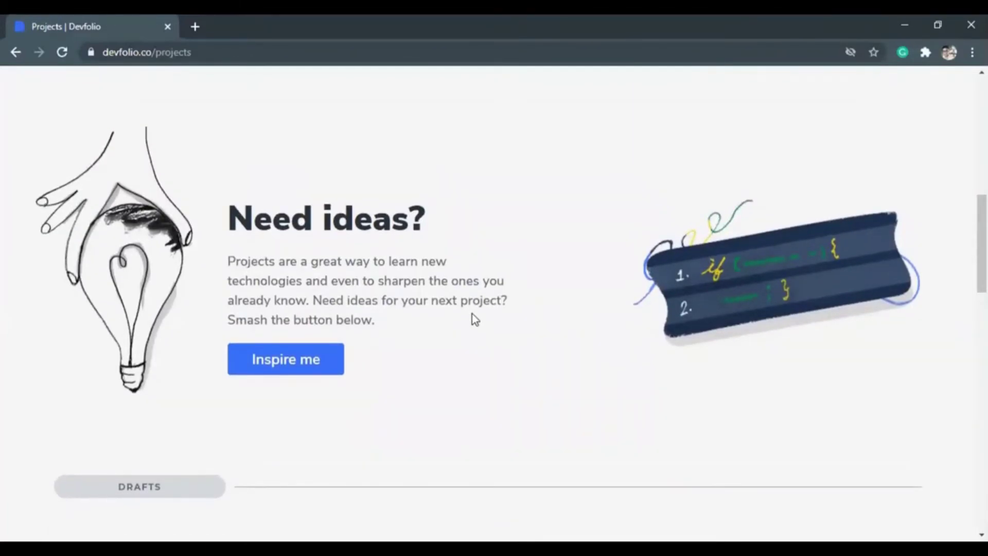
Get suggested project ideas with Inspire me, show the next idea, then dismiss the suggestion
click(300, 363)
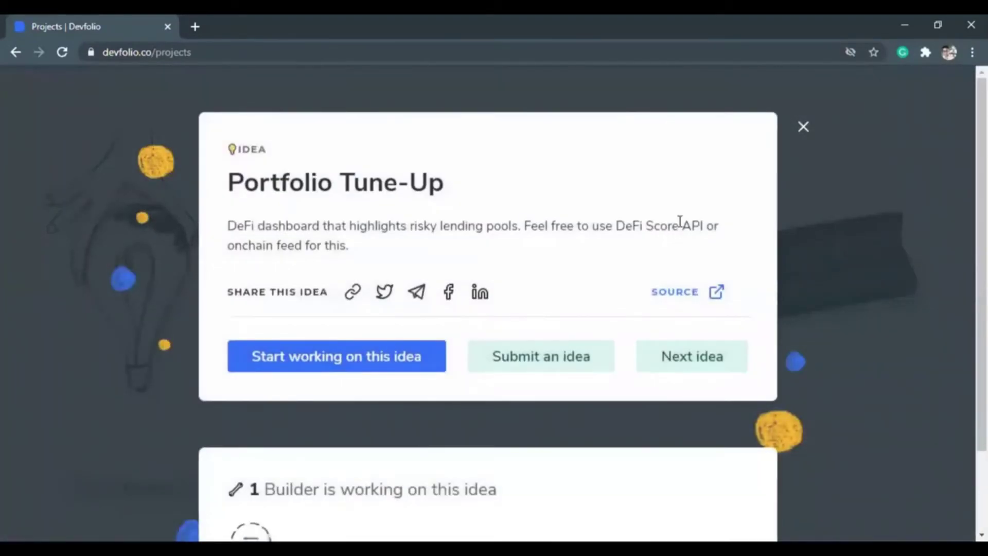
scroll(582, 332, down, 2)
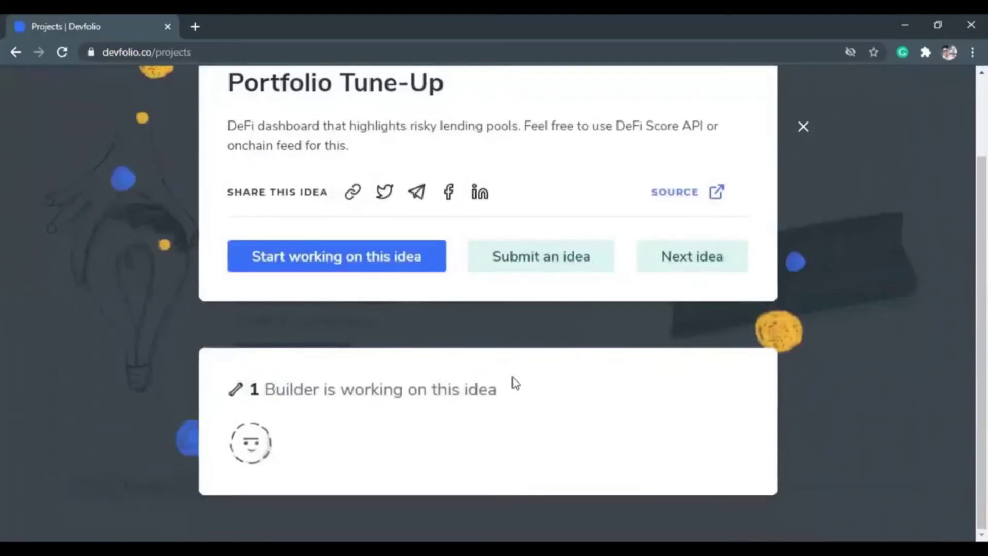
scroll(539, 408, up, 2)
click(667, 362)
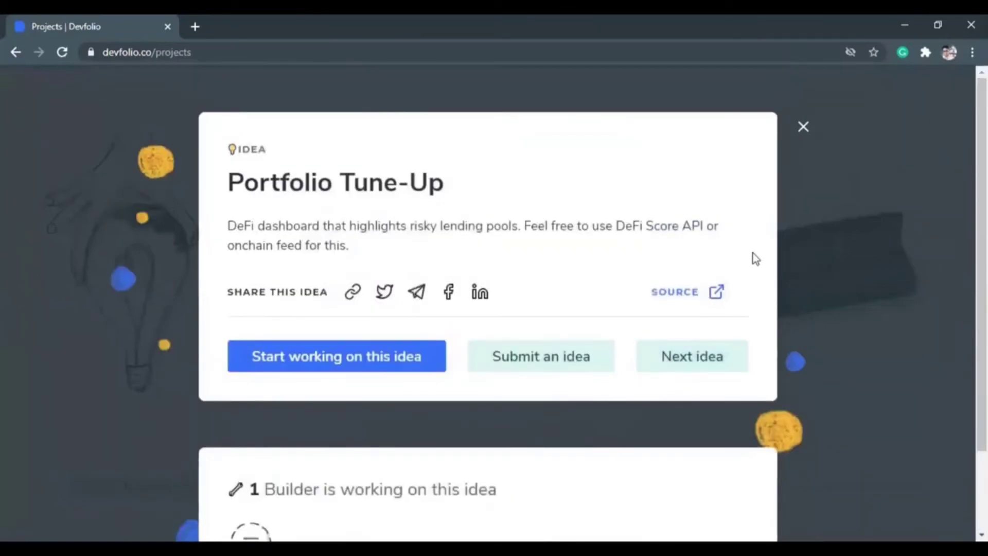
click(805, 137)
scroll(503, 268, up, 8)
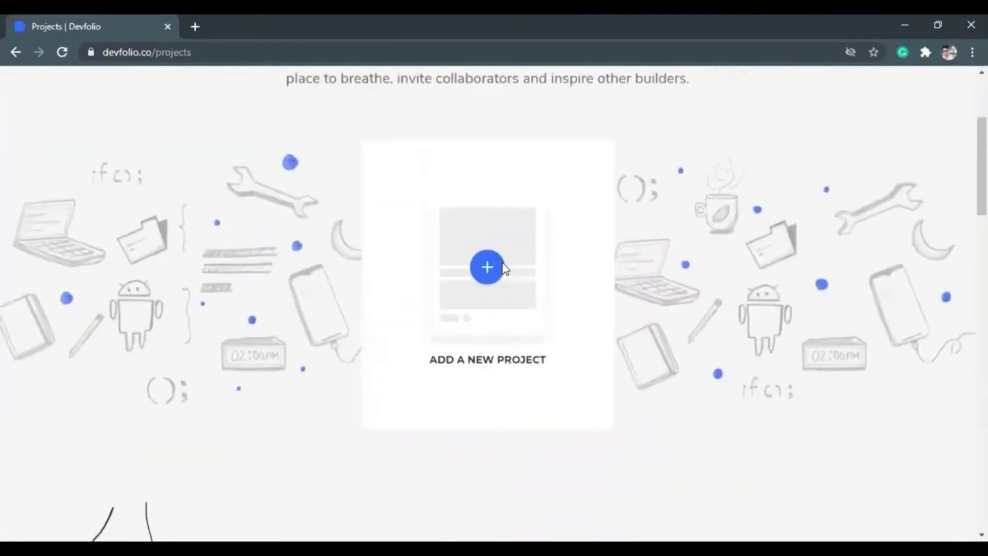
scroll(504, 267, up, 3)
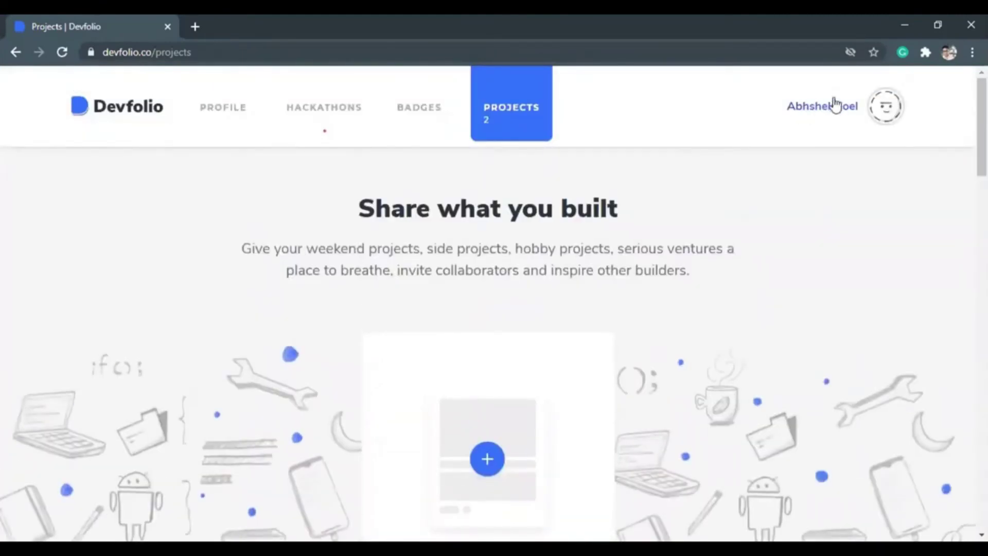
click(816, 125)
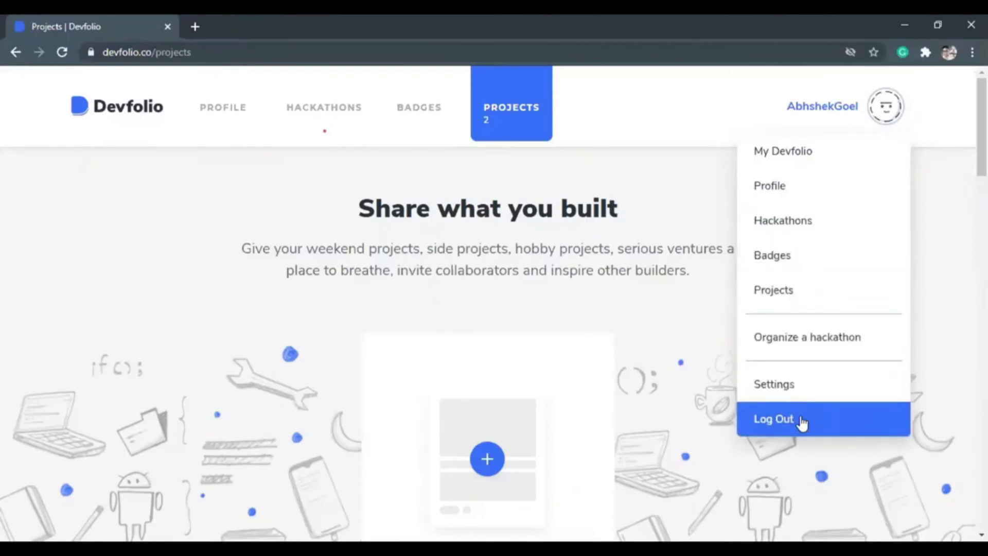
scroll(496, 465, down, 9)
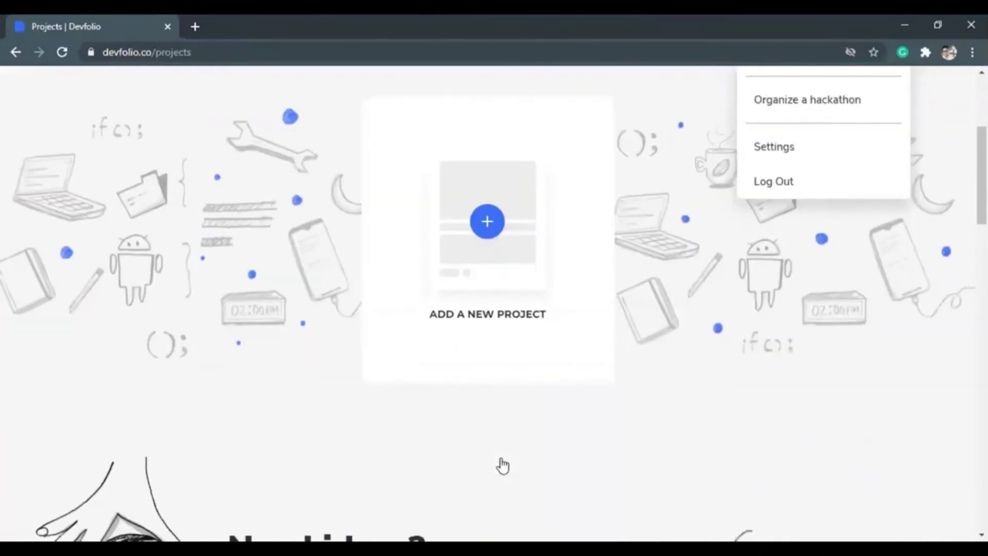
scroll(502, 466, down, 3)
scroll(503, 465, up, 2)
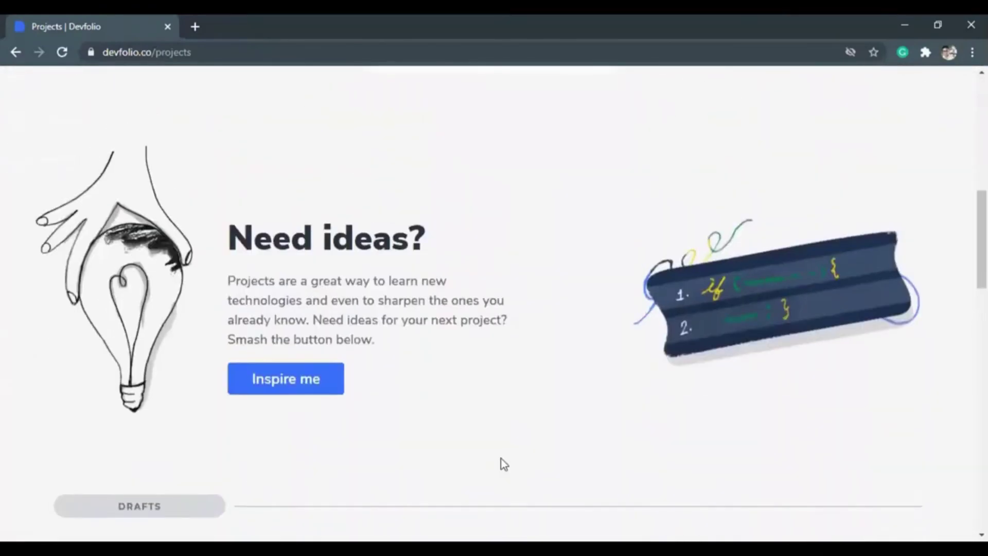